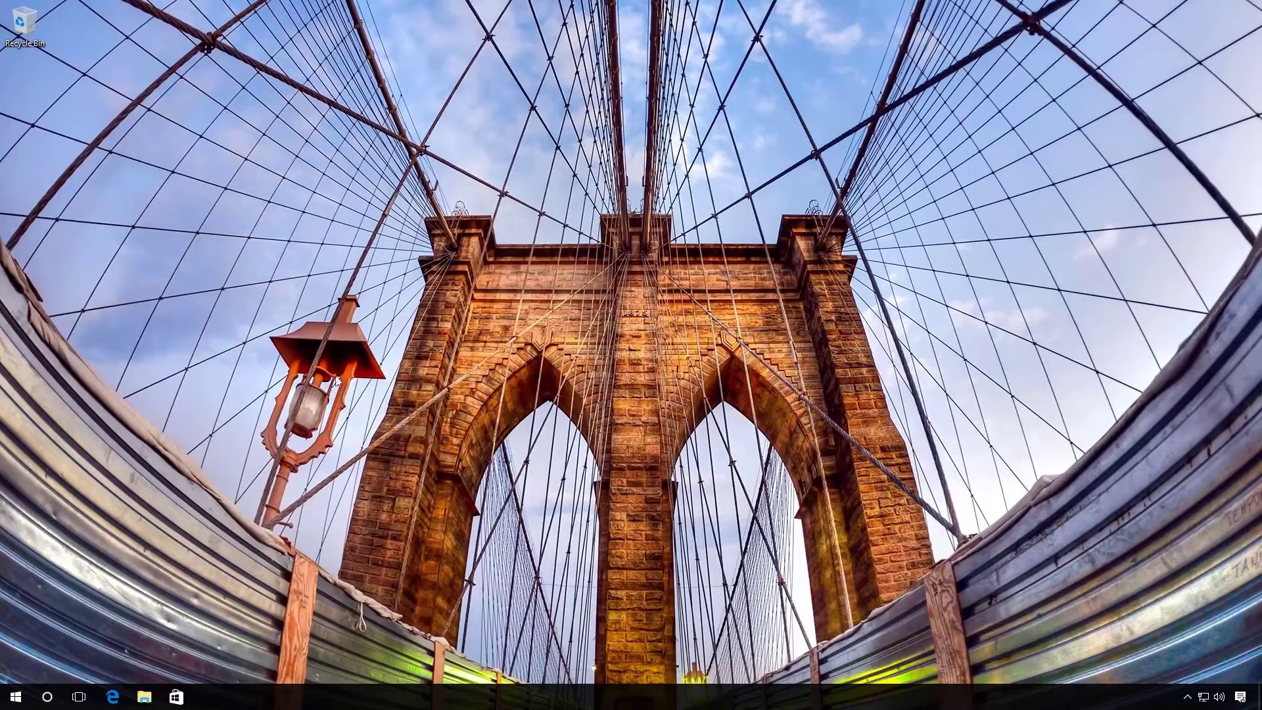
Step: Open the Services console and bring up the properties of the Windows Update service
{"action": "left_click", "coordinate": [55, 700]}
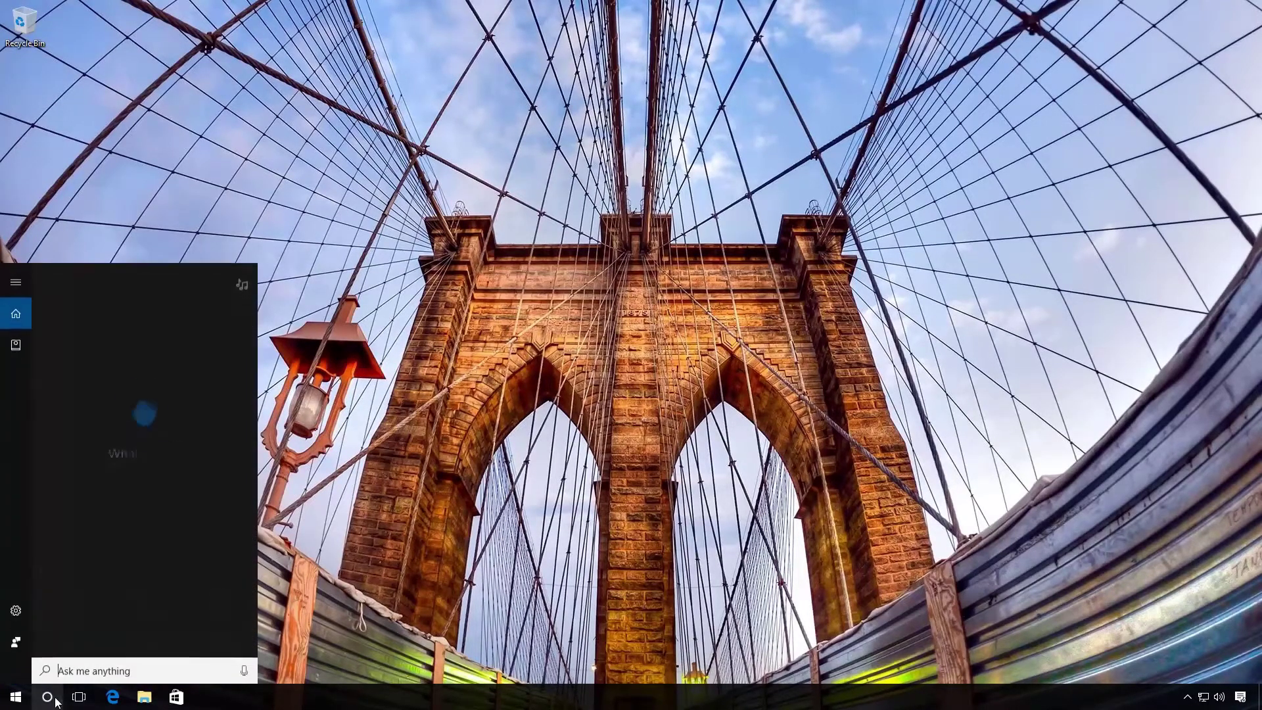
{"action": "type", "text": "servi"}
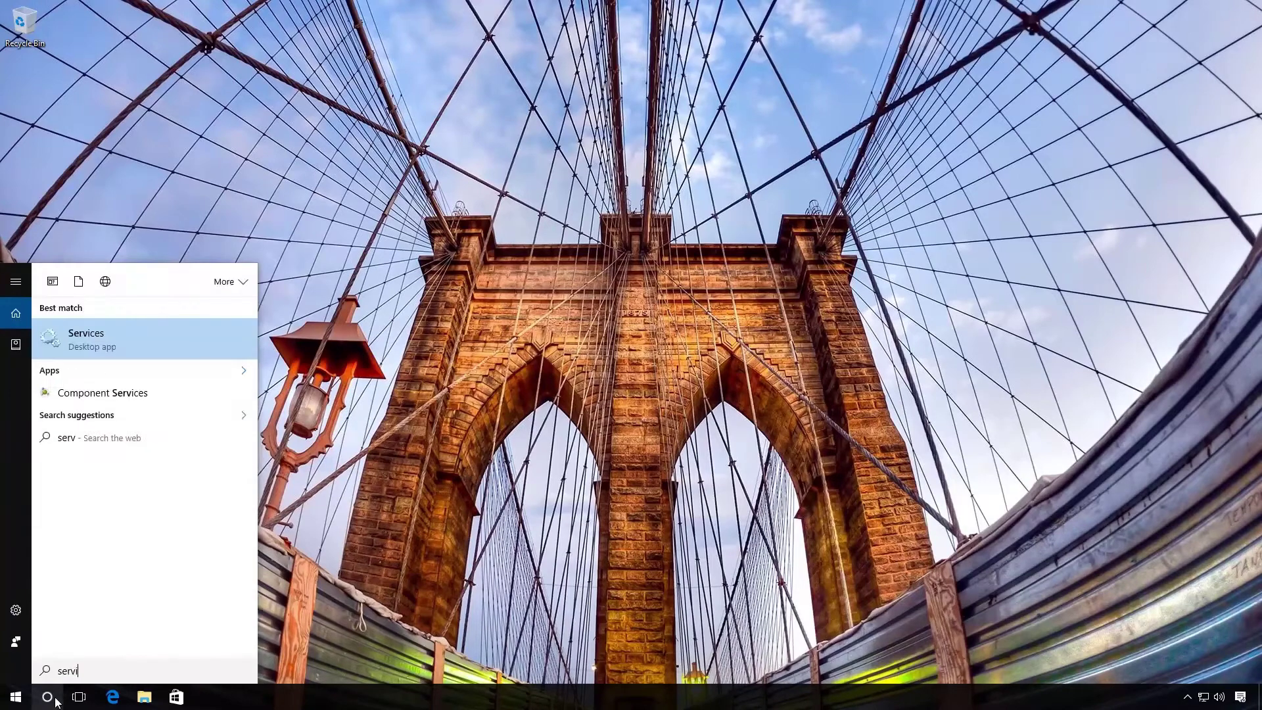
{"action": "left_click", "coordinate": [92, 341]}
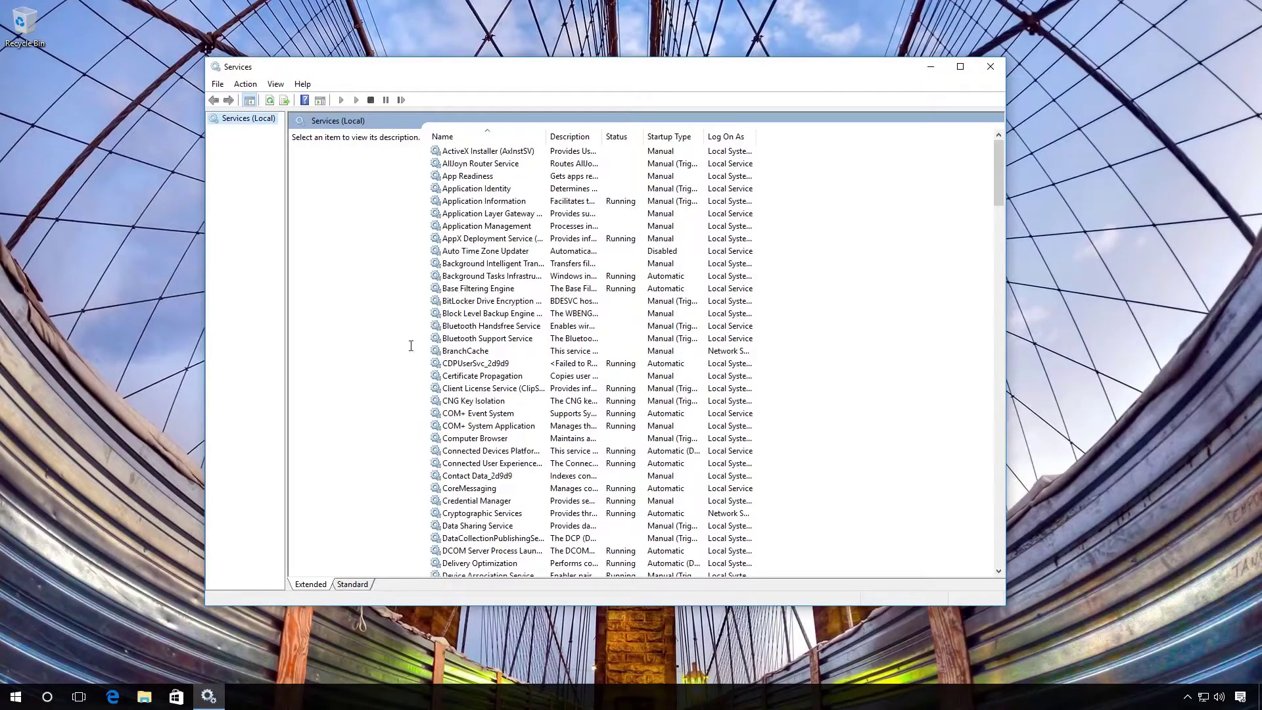
{"action": "left_click", "coordinate": [466, 329]}
{"action": "type", "text": "wi"}
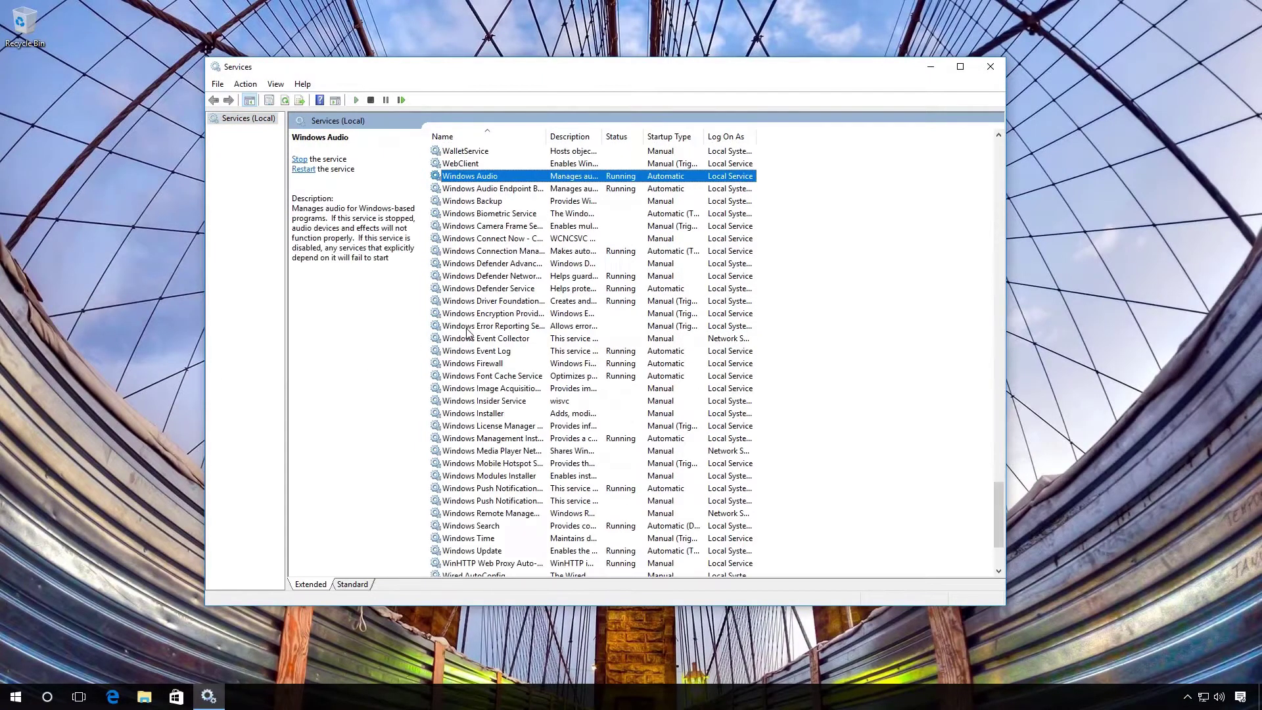
{"action": "scroll", "coordinate": [486, 480], "scroll_direction": "down", "scroll_amount": 1}
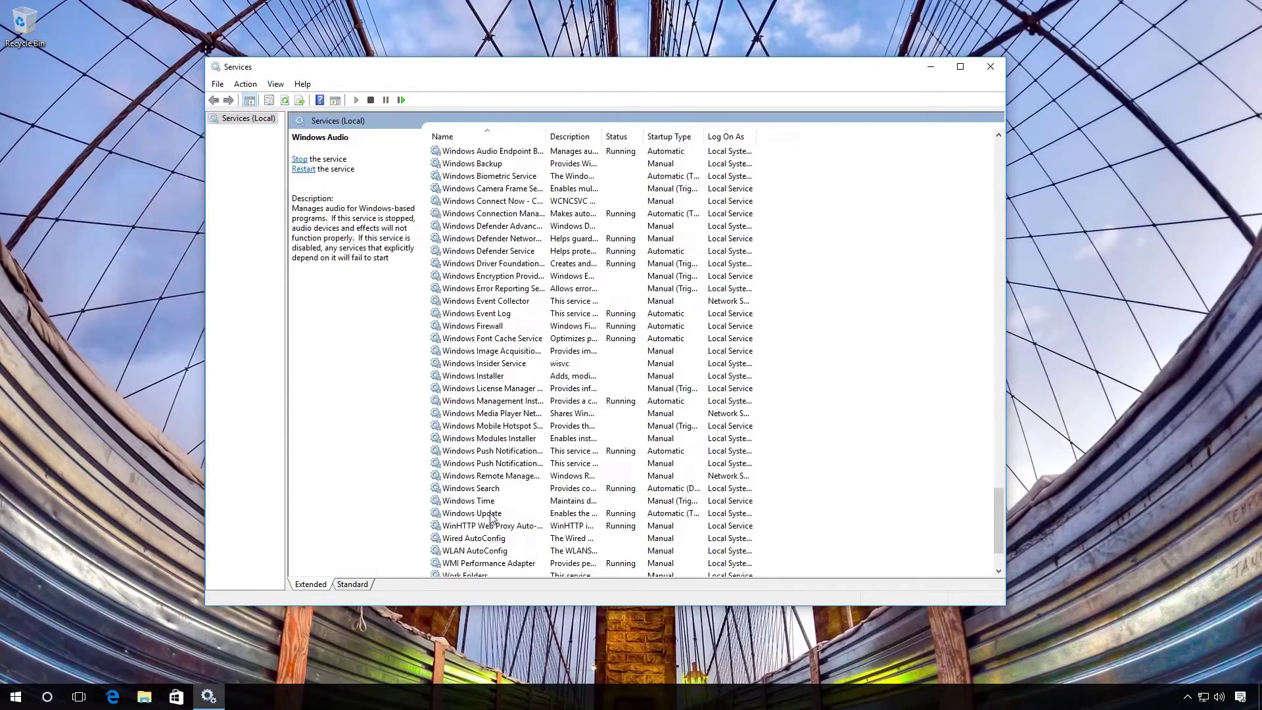
{"action": "double_click", "coordinate": [491, 515]}
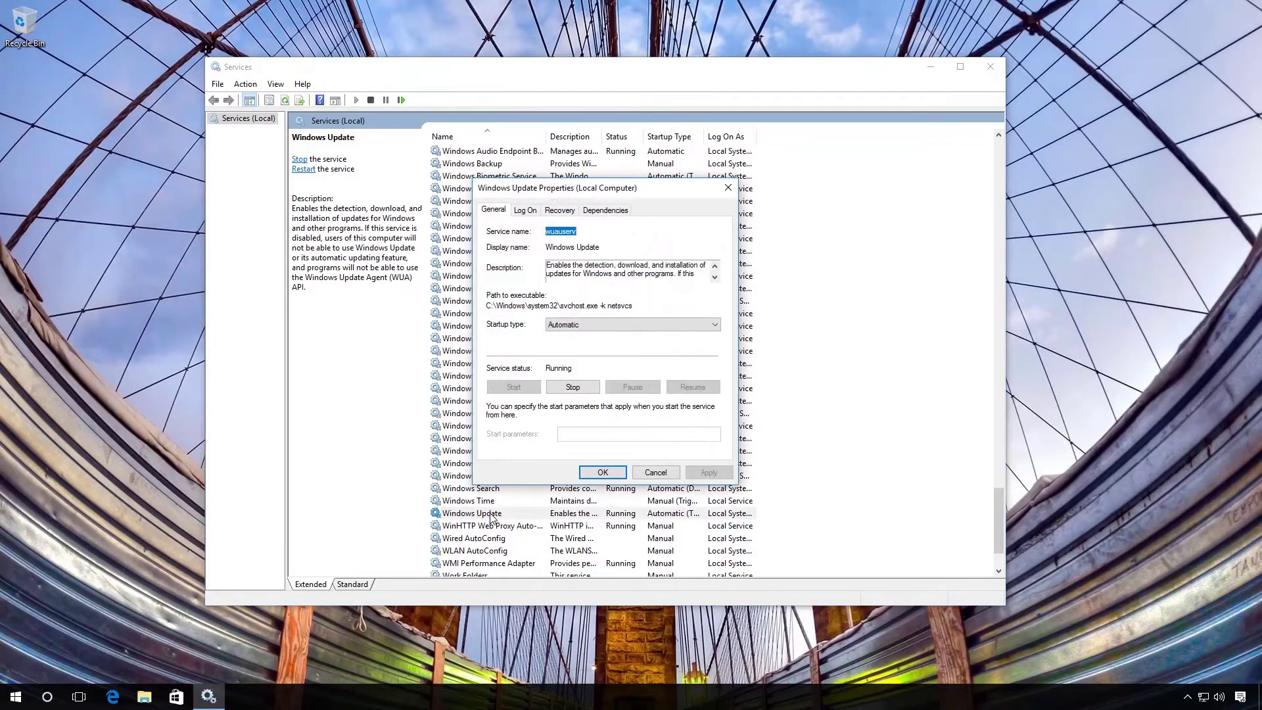
Step: Stop the Windows Update service and set its startup type to Disabled
{"action": "left_click", "coordinate": [582, 389]}
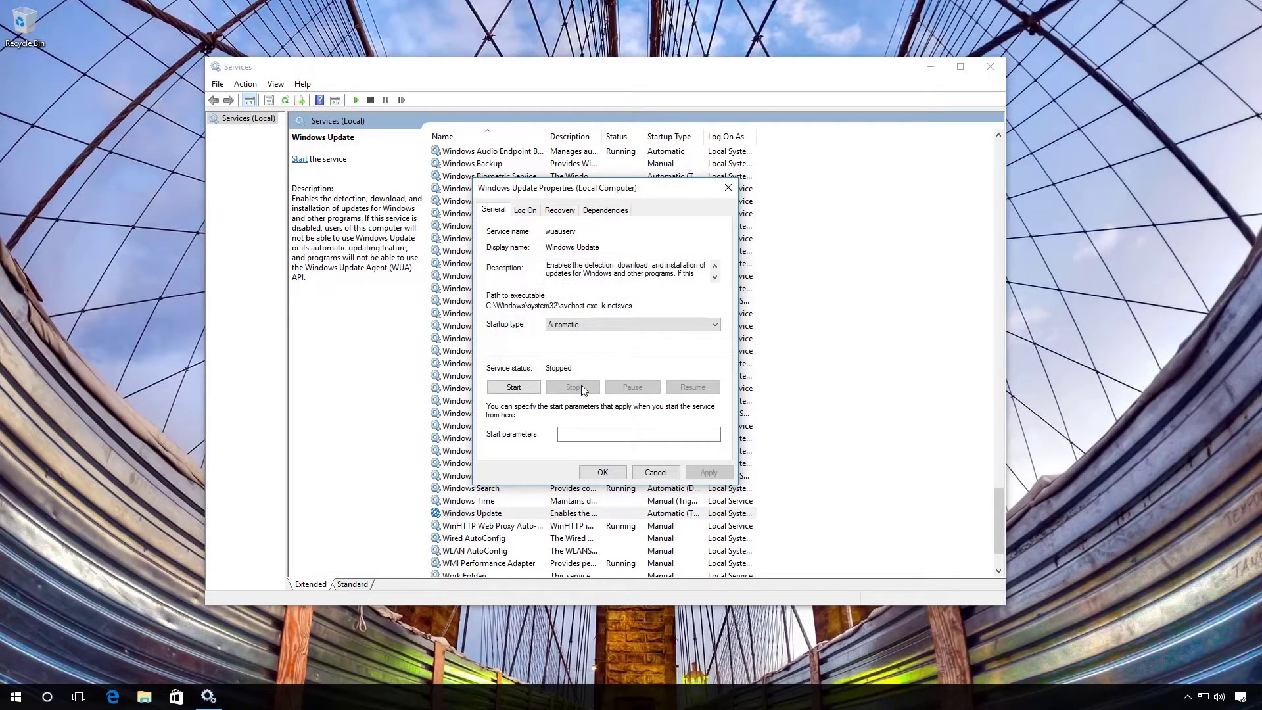
{"action": "left_click", "coordinate": [587, 326]}
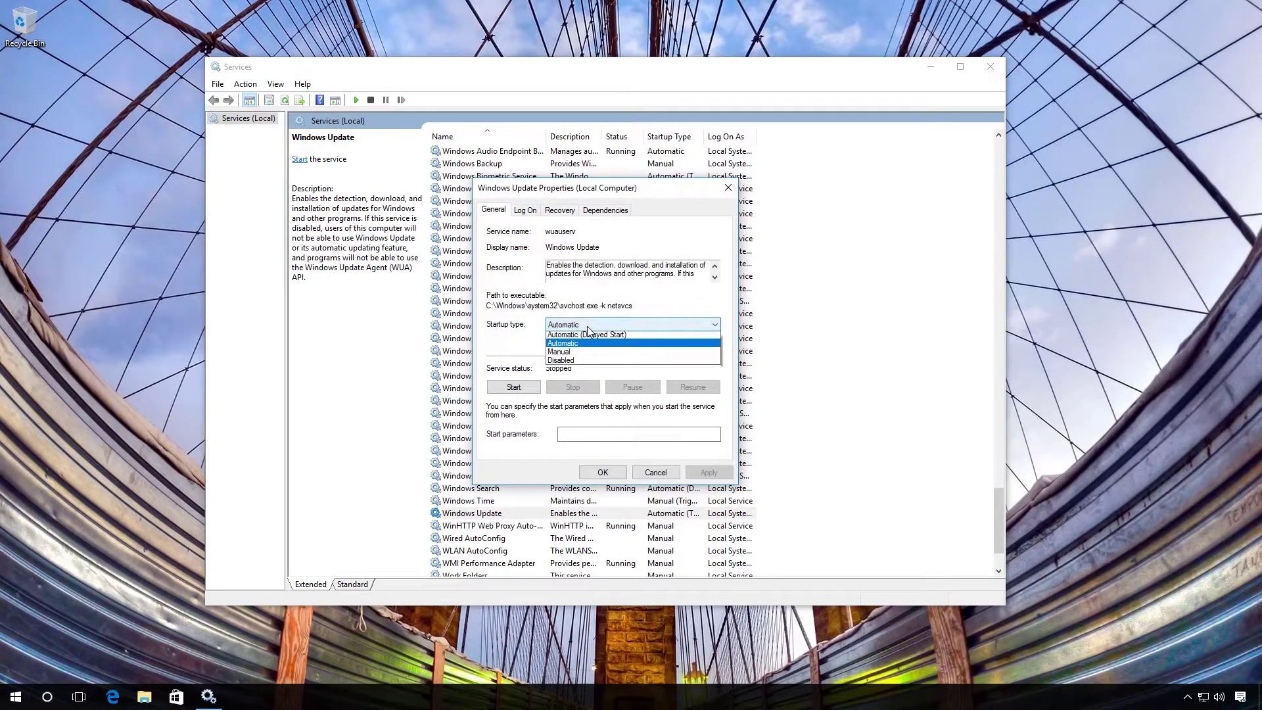
{"action": "left_click", "coordinate": [571, 363]}
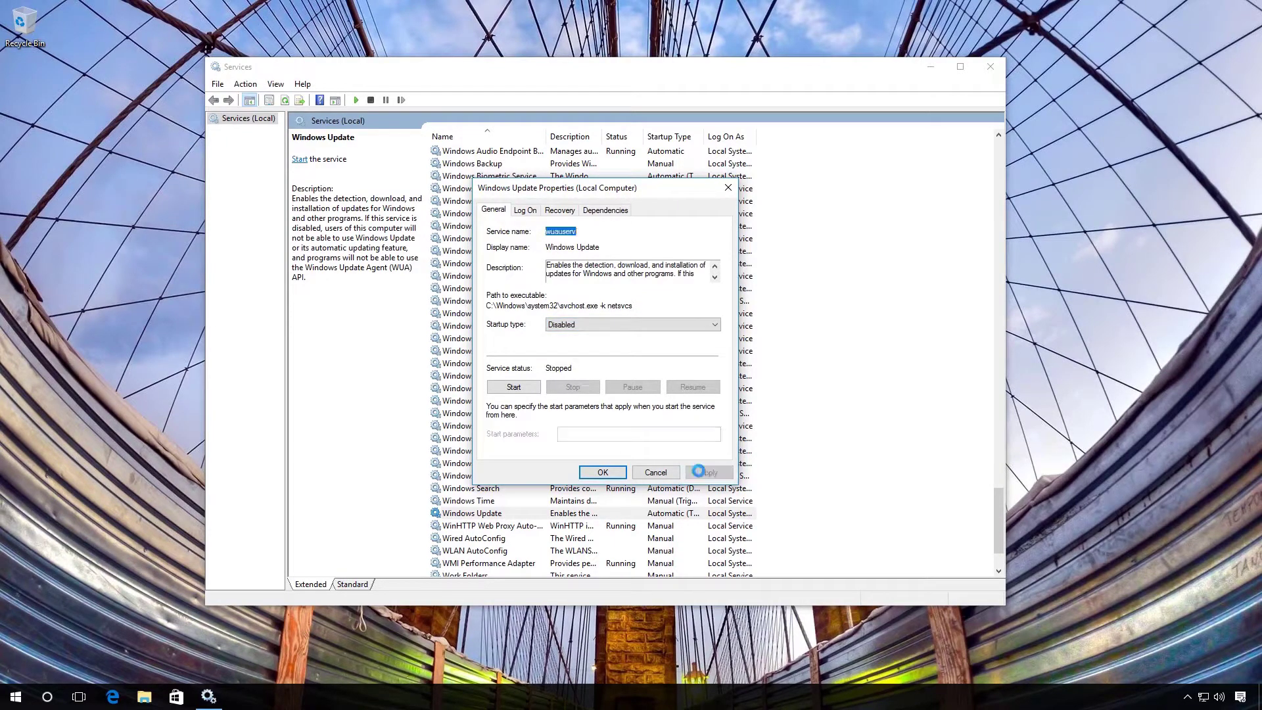
{"action": "left_click", "coordinate": [700, 472]}
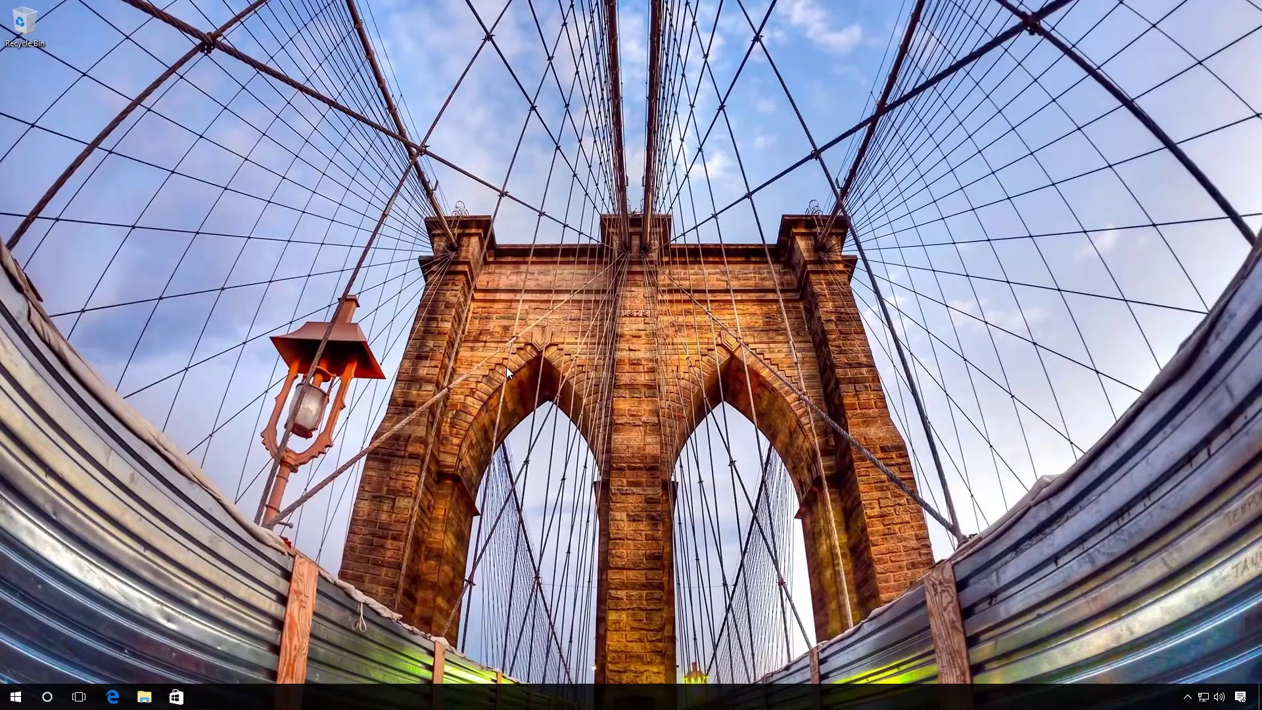
Step: Launch gpedit.msc to open the Local Group Policy Editor, maximized with a wider policy tree
{"action": "left_click", "coordinate": [47, 697]}
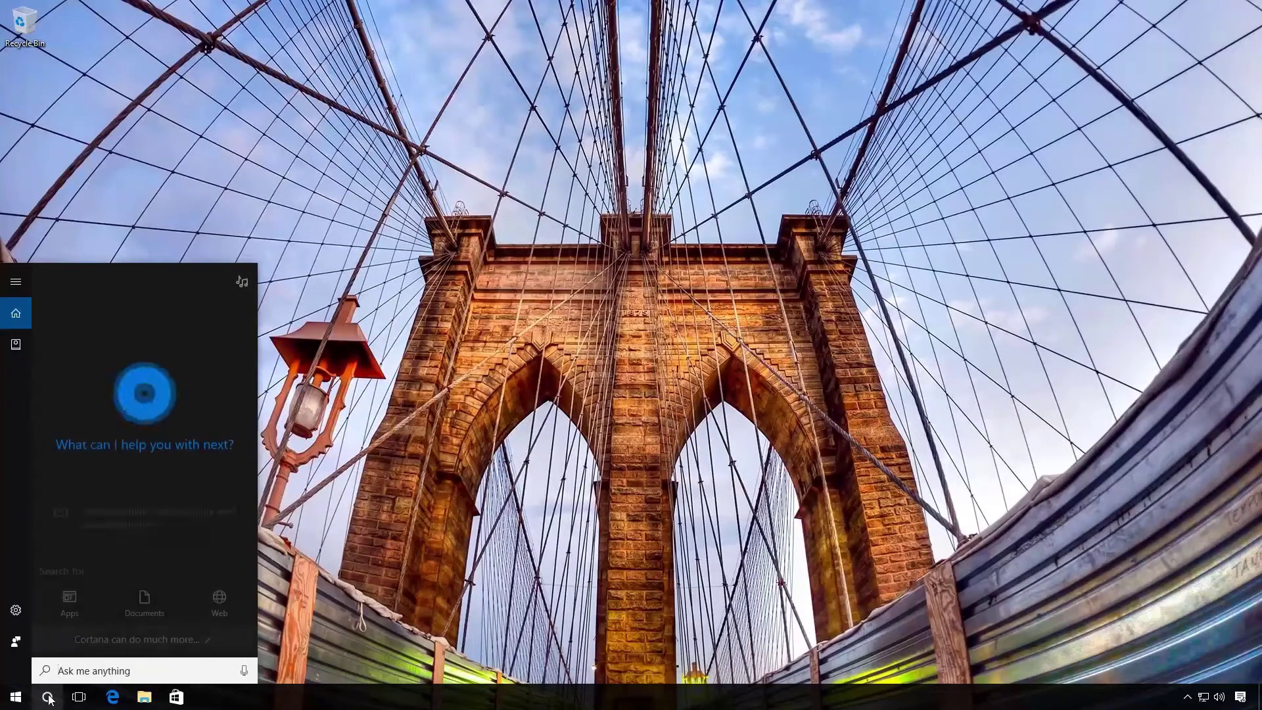
{"action": "type", "text": "gpedit.m"}
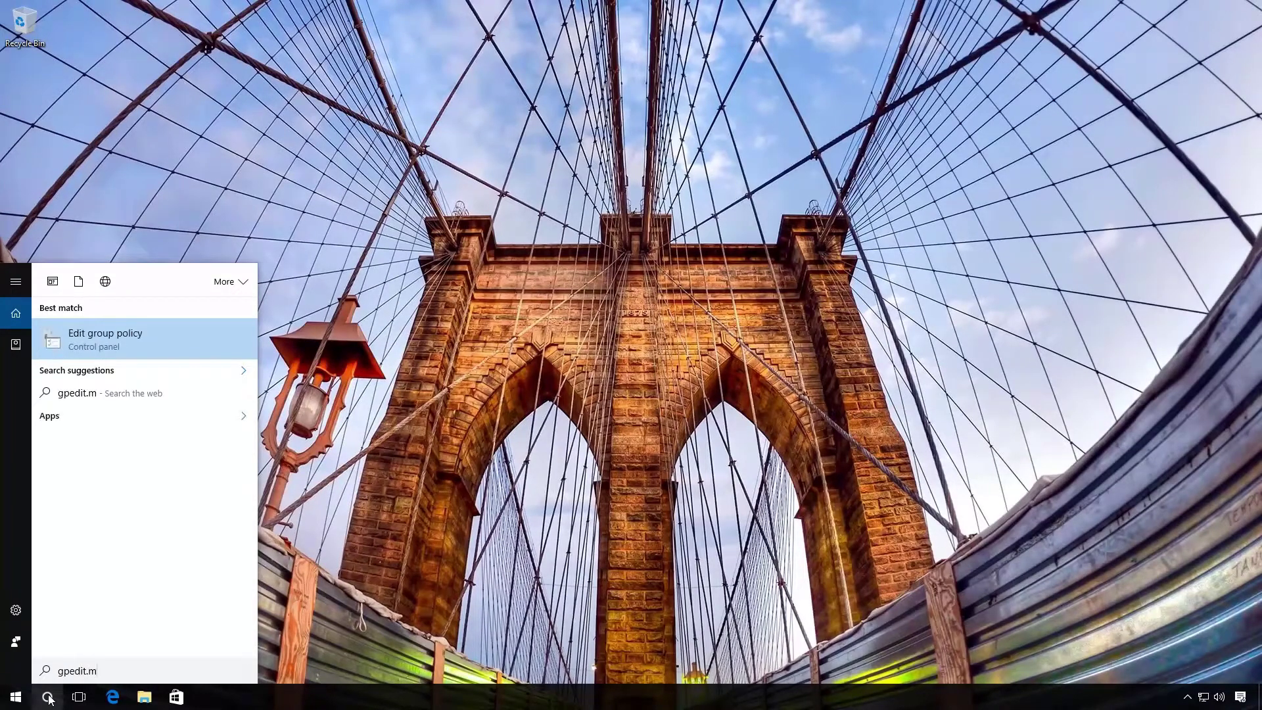
{"action": "type", "text": "sc"}
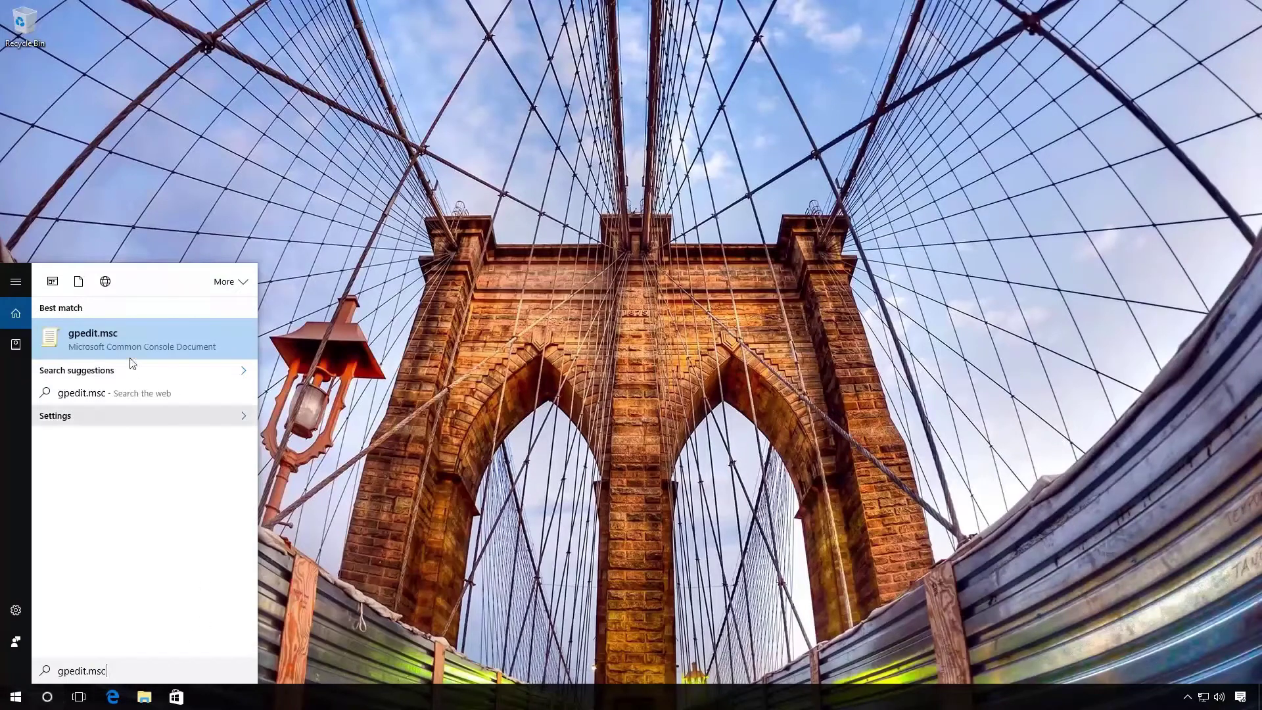
{"action": "left_click", "coordinate": [129, 343]}
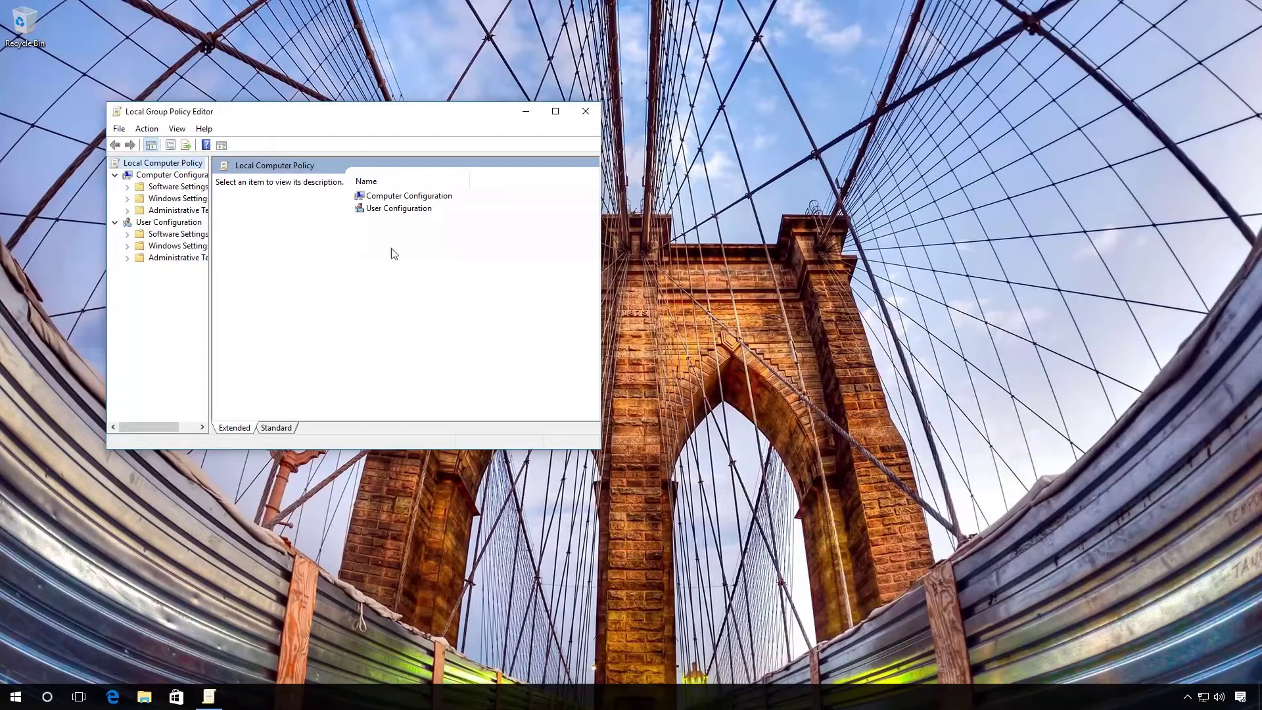
{"action": "left_click", "coordinate": [556, 111]}
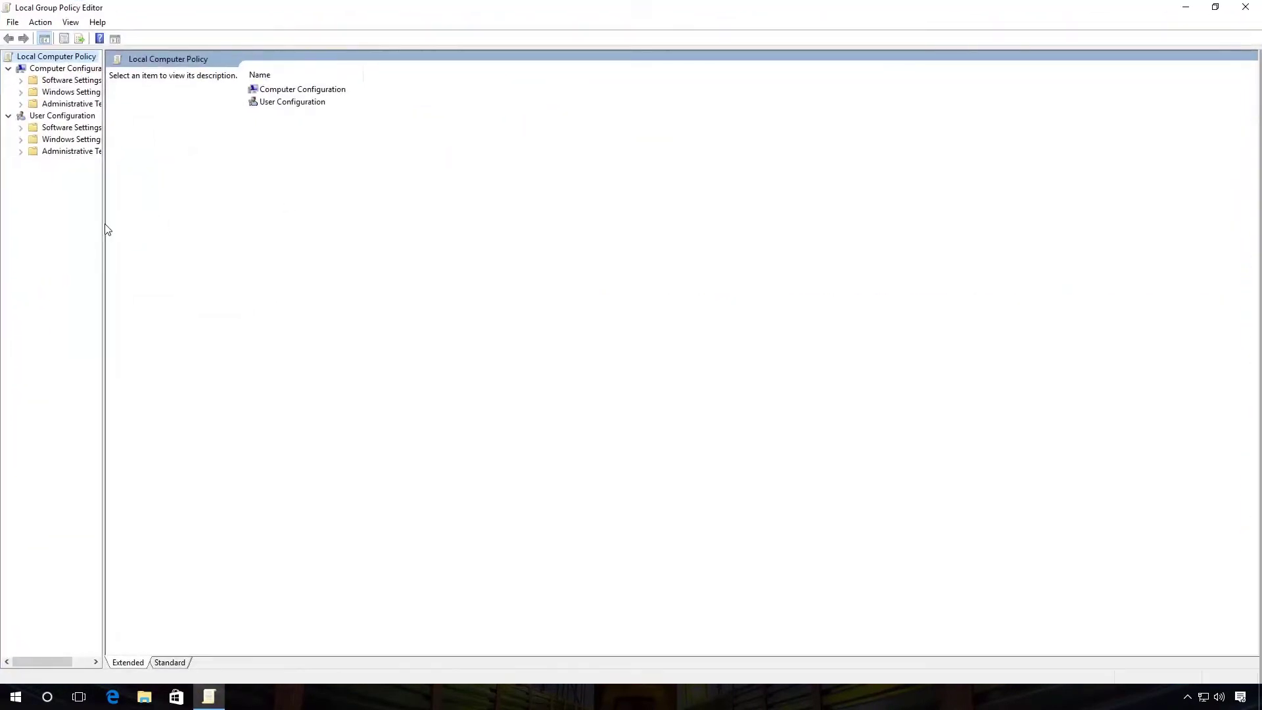
{"action": "left_click_drag", "start_coordinate": [102, 221], "coordinate": [224, 221]}
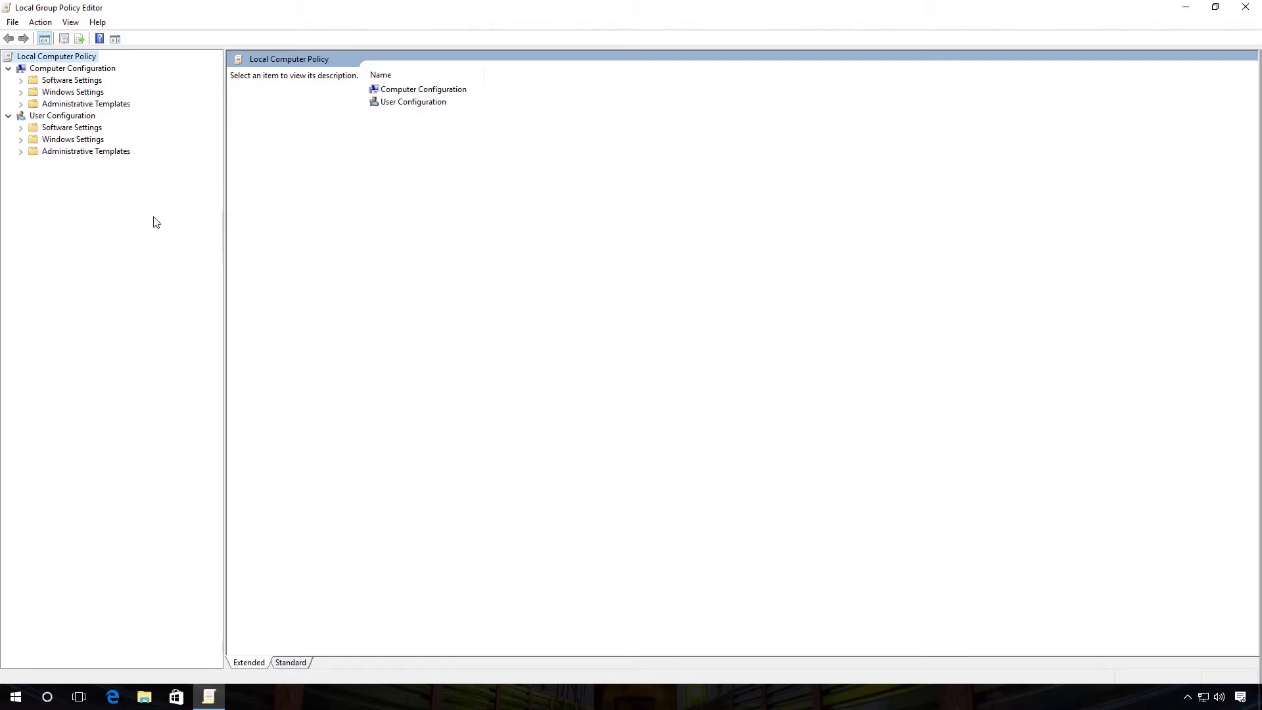
Step: Show the Windows Update policies under Computer Configuration, Administrative Templates, Windows Components
{"action": "left_click", "coordinate": [66, 68]}
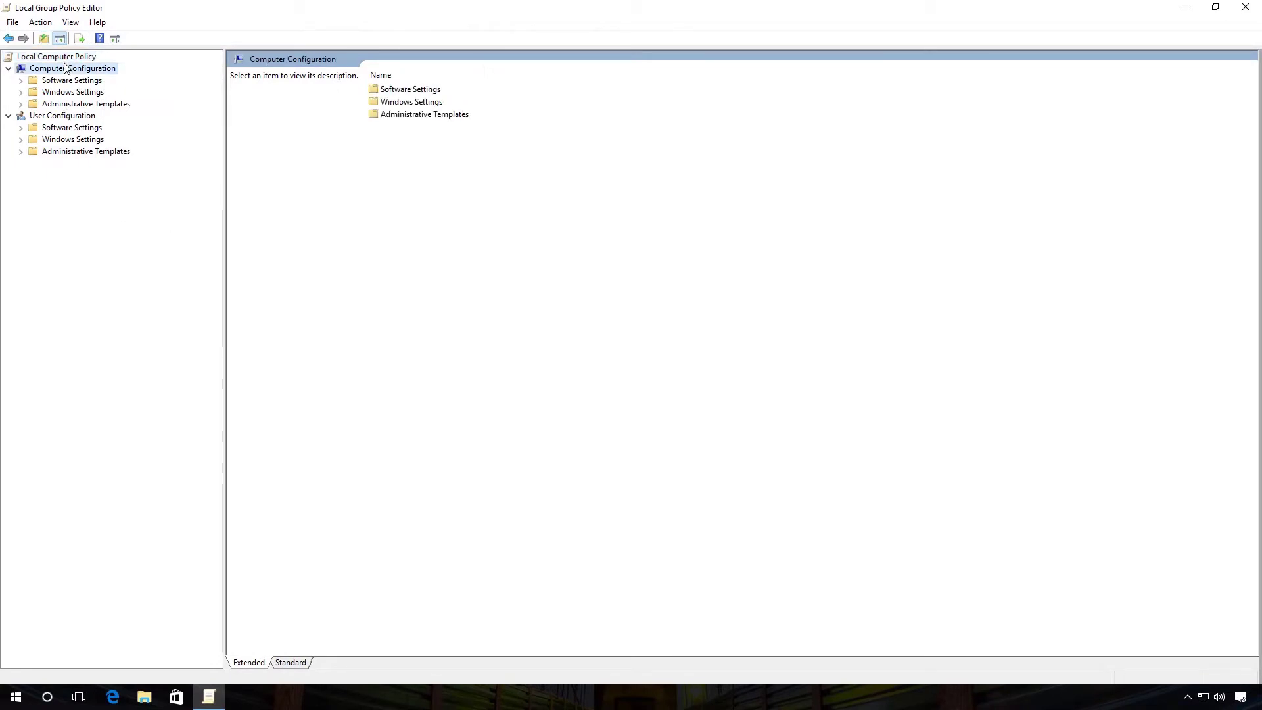
{"action": "left_click", "coordinate": [70, 104]}
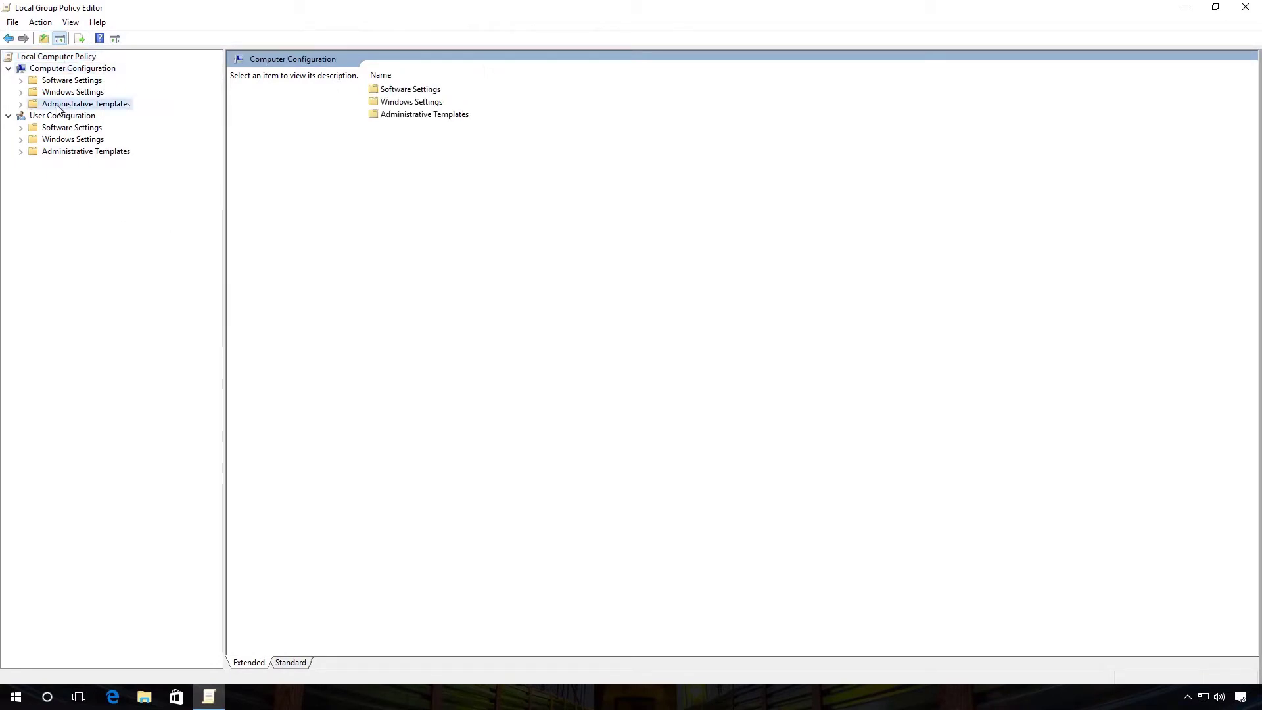
{"action": "left_click", "coordinate": [20, 106]}
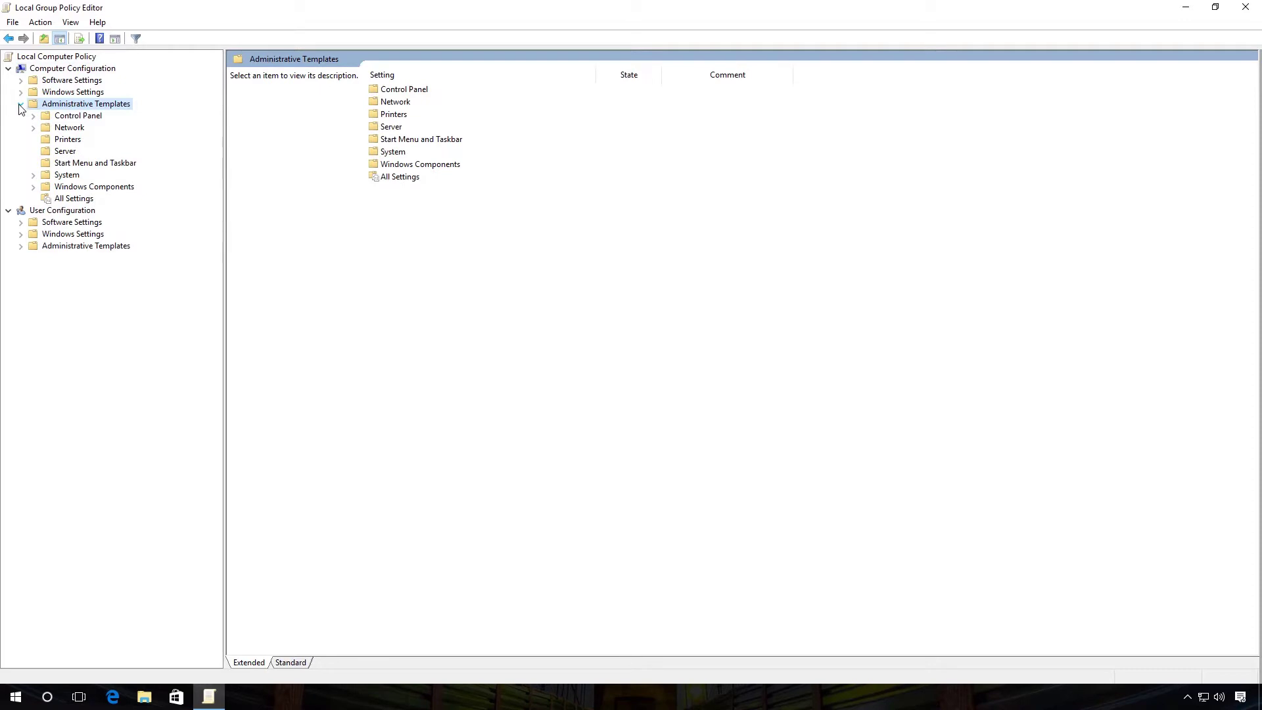
{"action": "left_click", "coordinate": [74, 187]}
{"action": "left_click", "coordinate": [33, 188]}
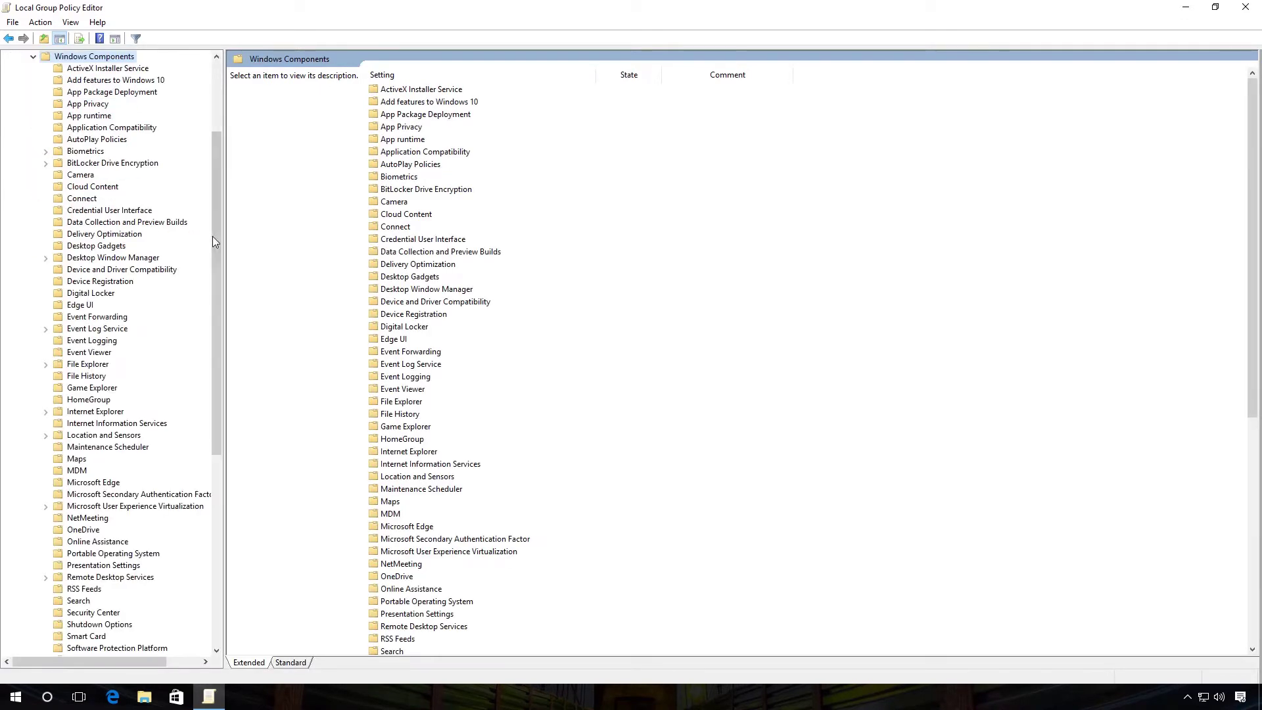
{"action": "left_click_drag", "start_coordinate": [215, 235], "coordinate": [193, 421]}
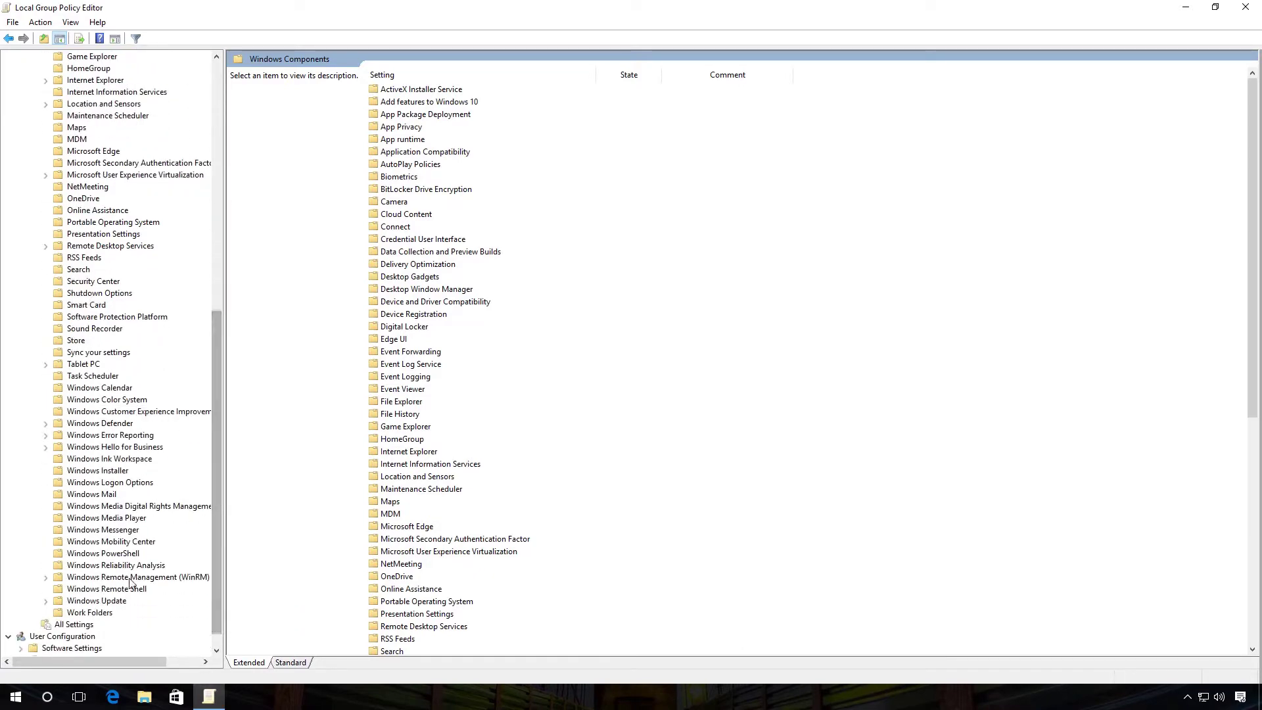
{"action": "left_click", "coordinate": [121, 601]}
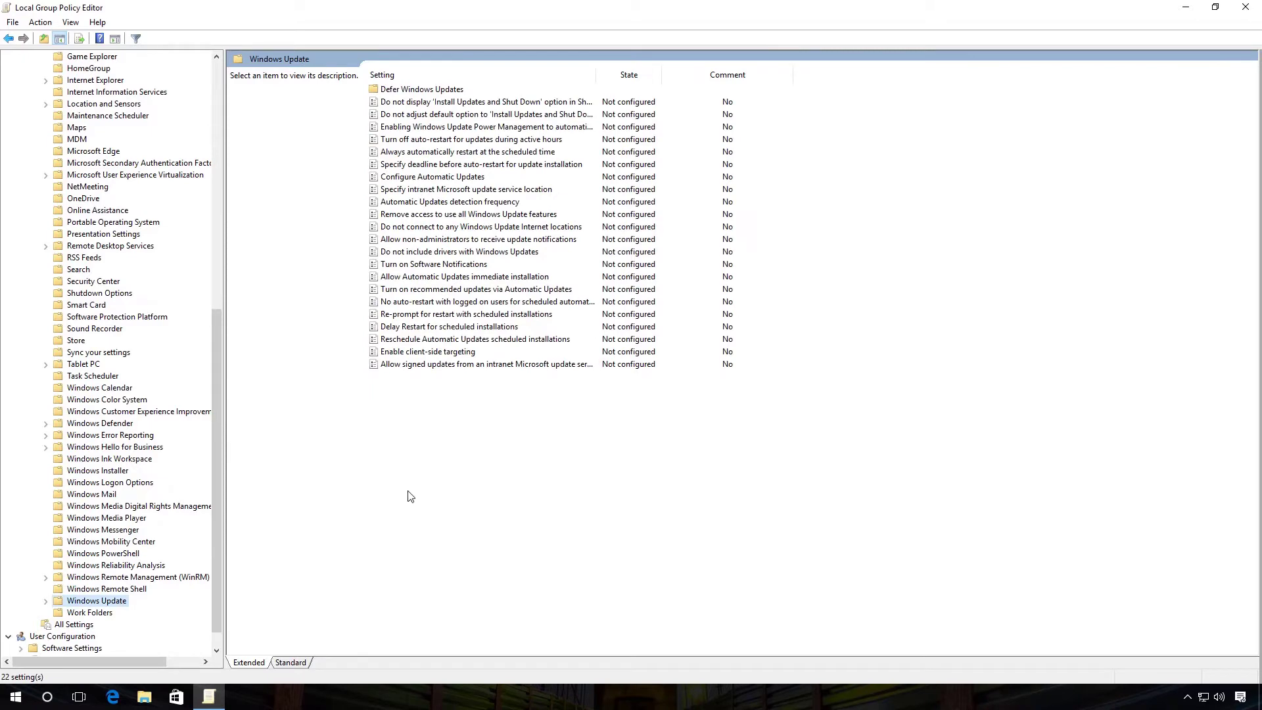
Step: Set the Configure Automatic Updates policy to Disabled
{"action": "left_click", "coordinate": [458, 183]}
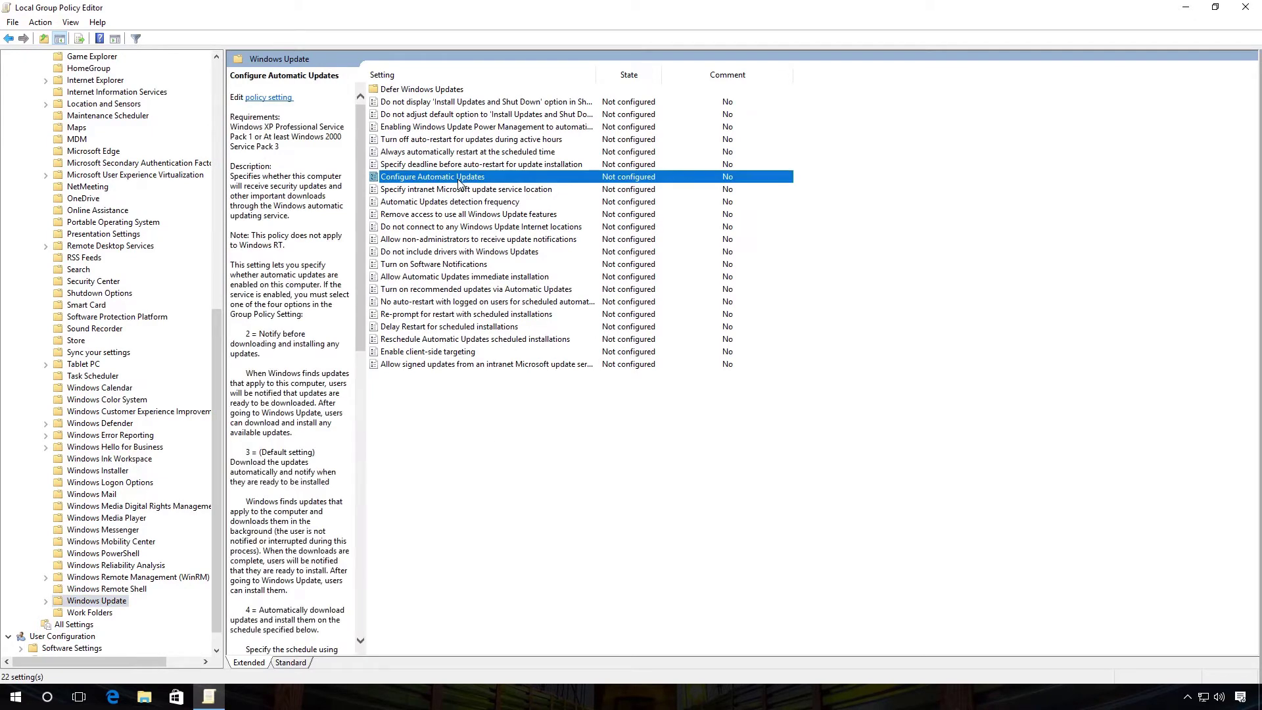
{"action": "double_click", "coordinate": [458, 183]}
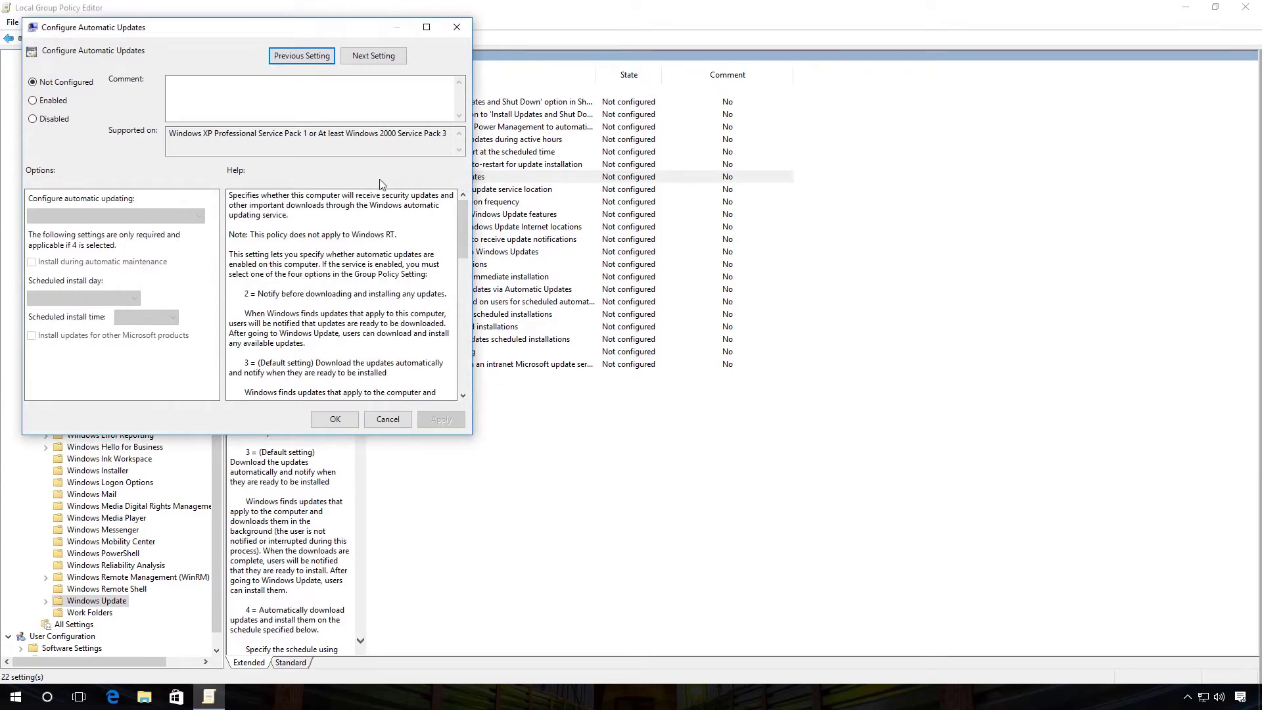
{"action": "left_click", "coordinate": [57, 120]}
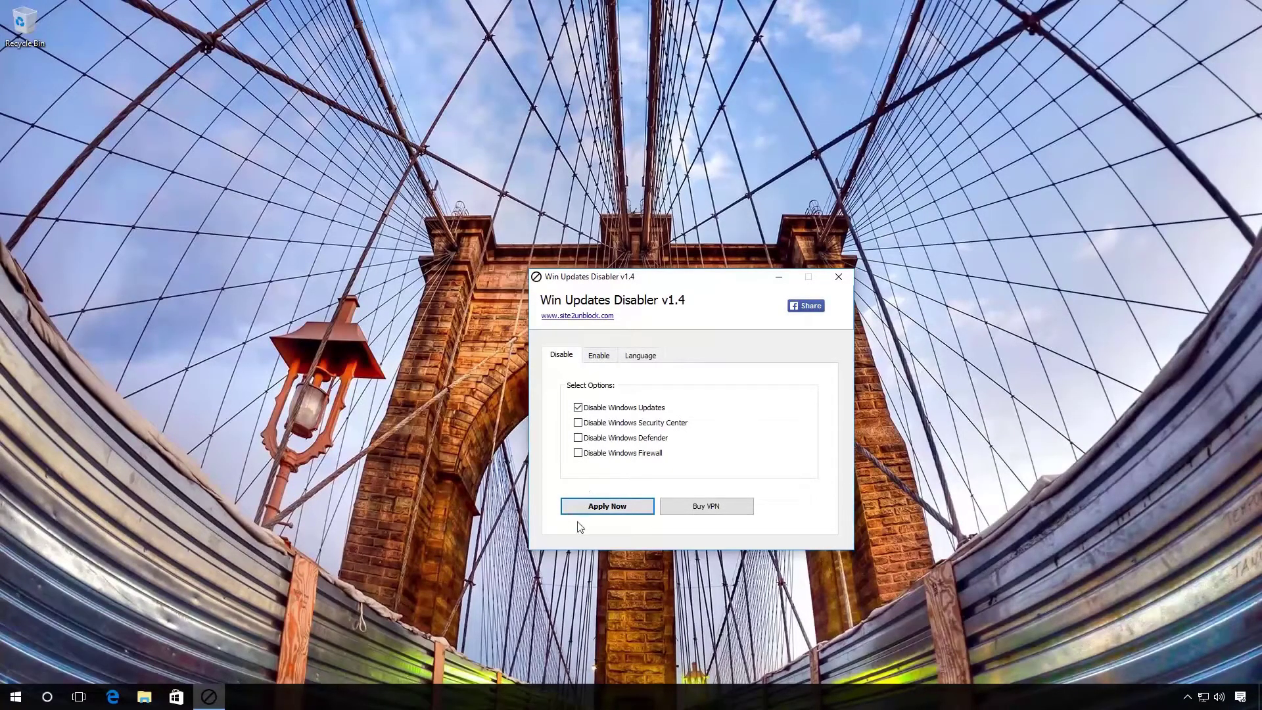
Step: In Win Updates Disabler, apply the Disable Windows Updates option and decline the computer reboot
{"action": "left_click", "coordinate": [609, 508]}
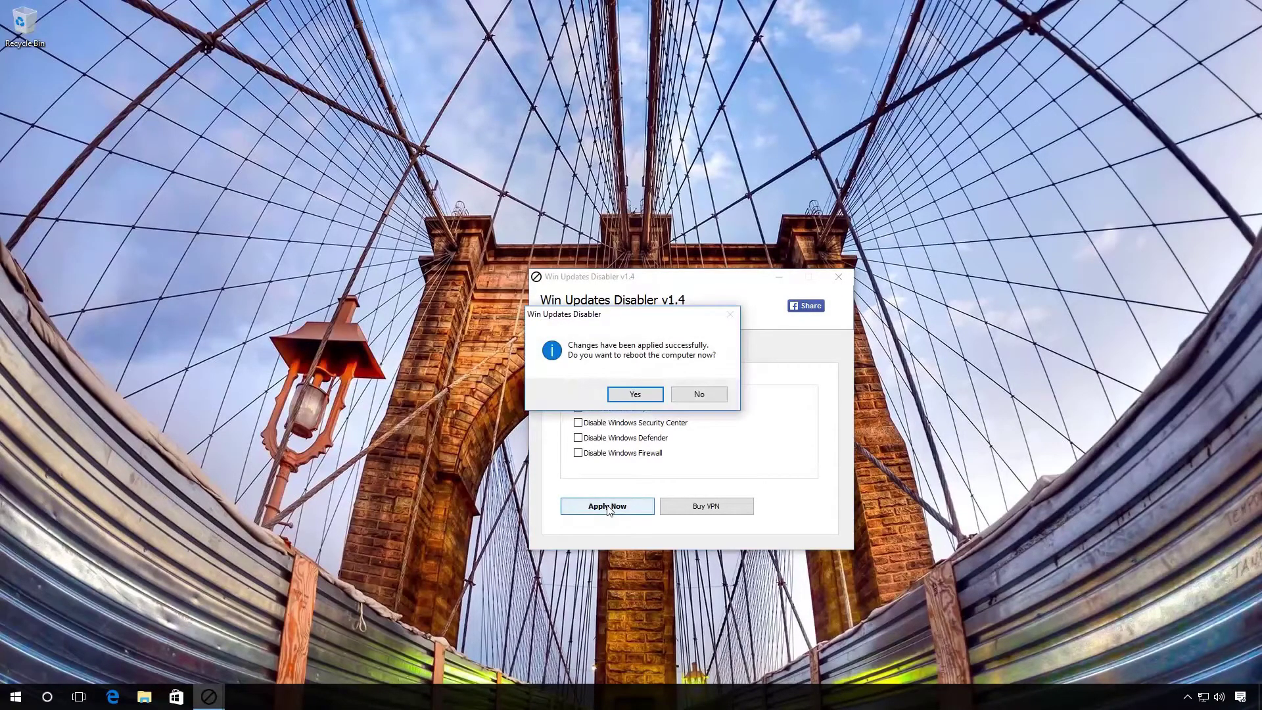
{"action": "left_click", "coordinate": [698, 396]}
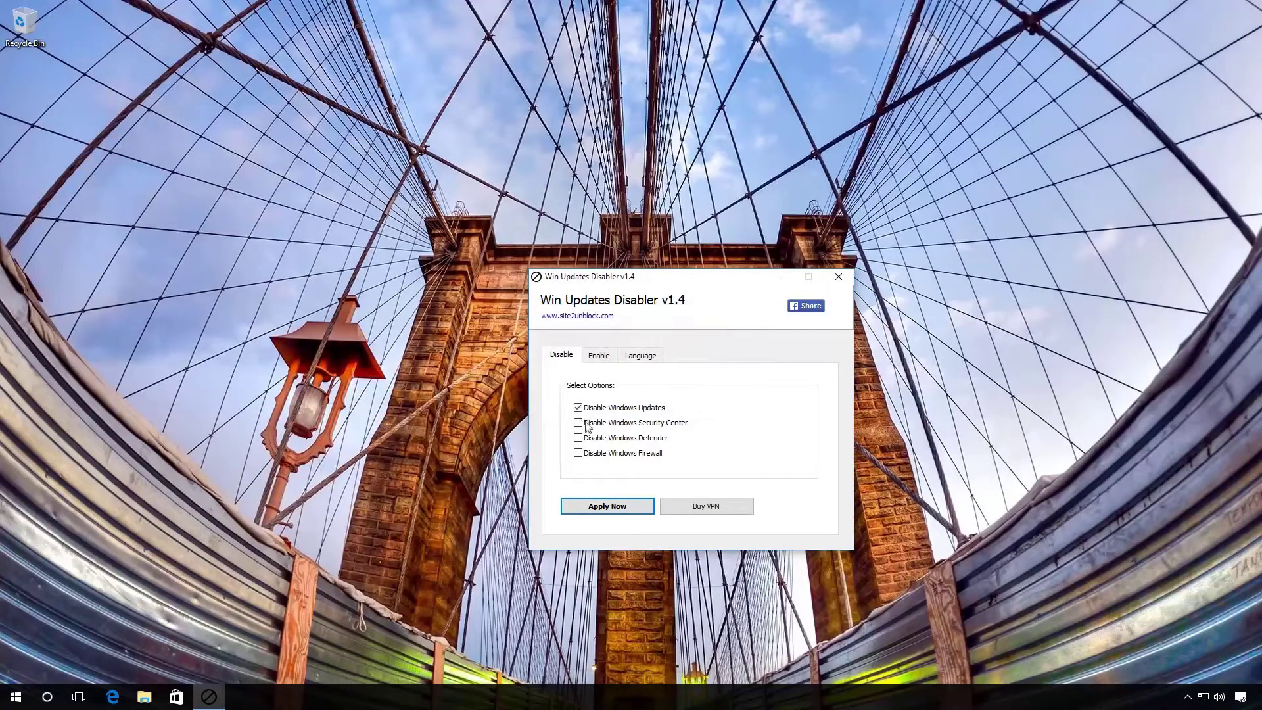
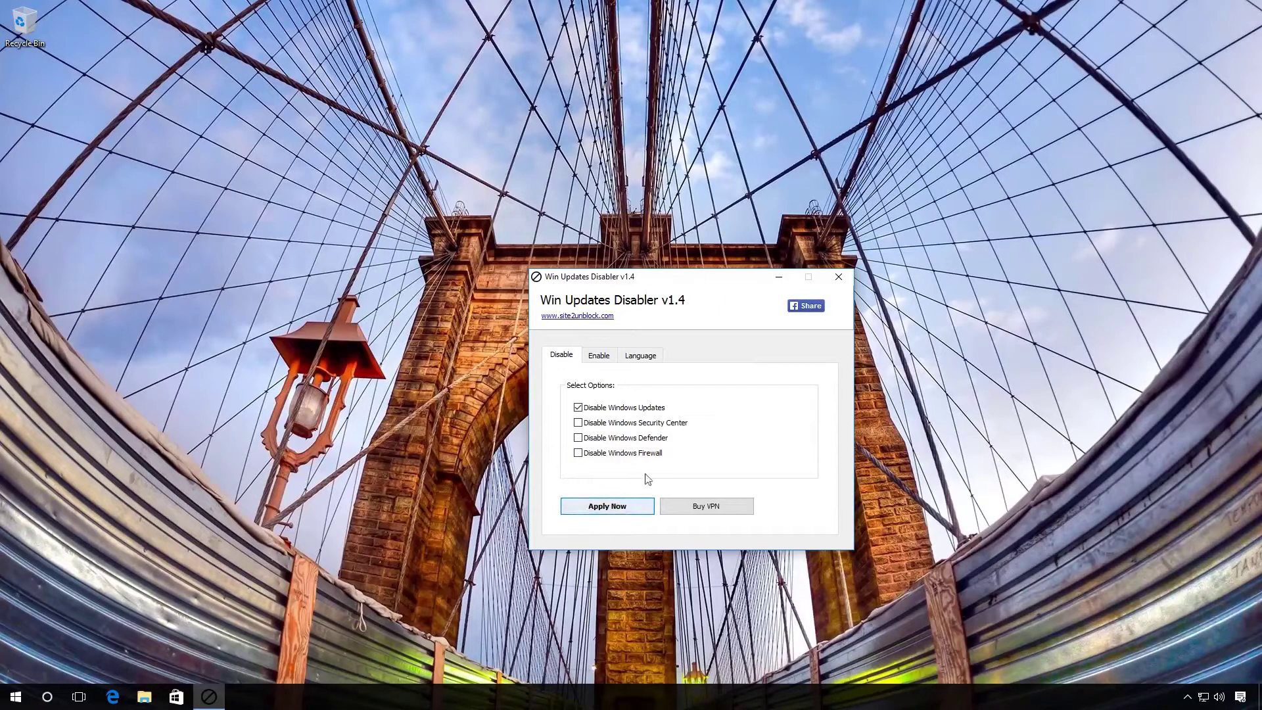
Step: Among the enabling options, also select Windows Security Center, Windows Defender and Windows Firewall
{"action": "left_click", "coordinate": [602, 356]}
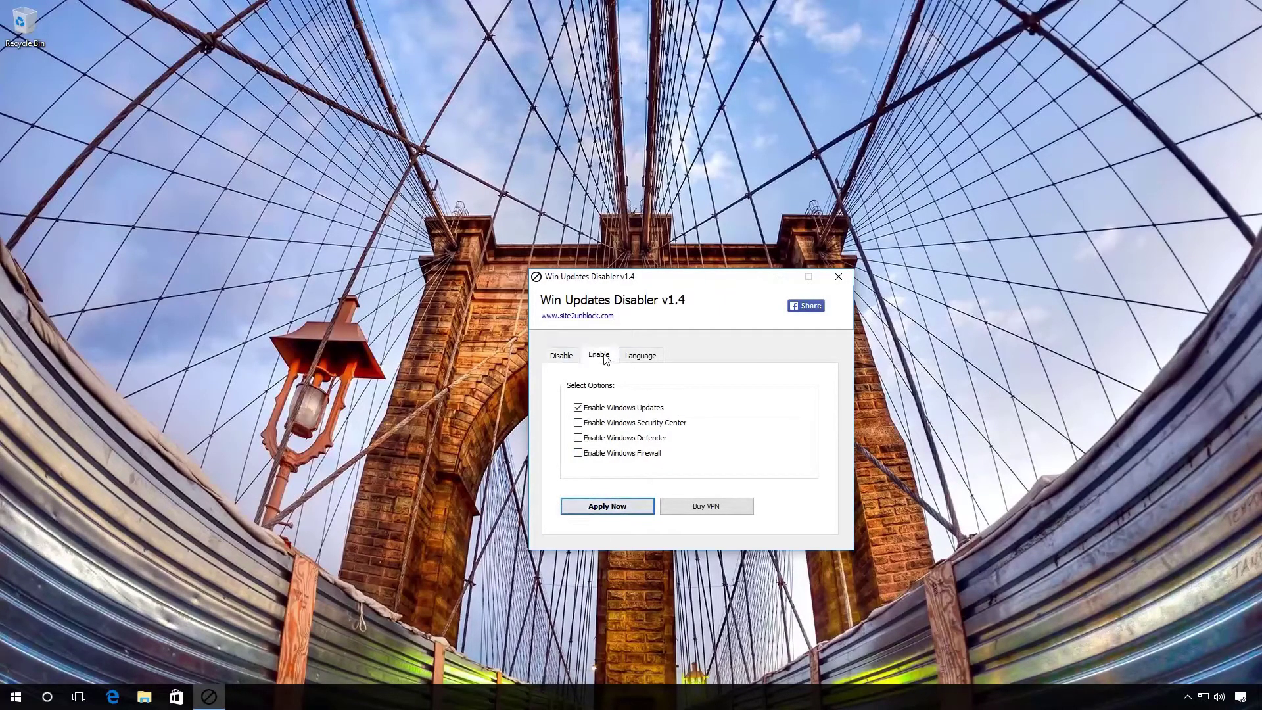
{"action": "left_click", "coordinate": [577, 422]}
{"action": "left_click", "coordinate": [578, 439]}
{"action": "left_click", "coordinate": [580, 452]}
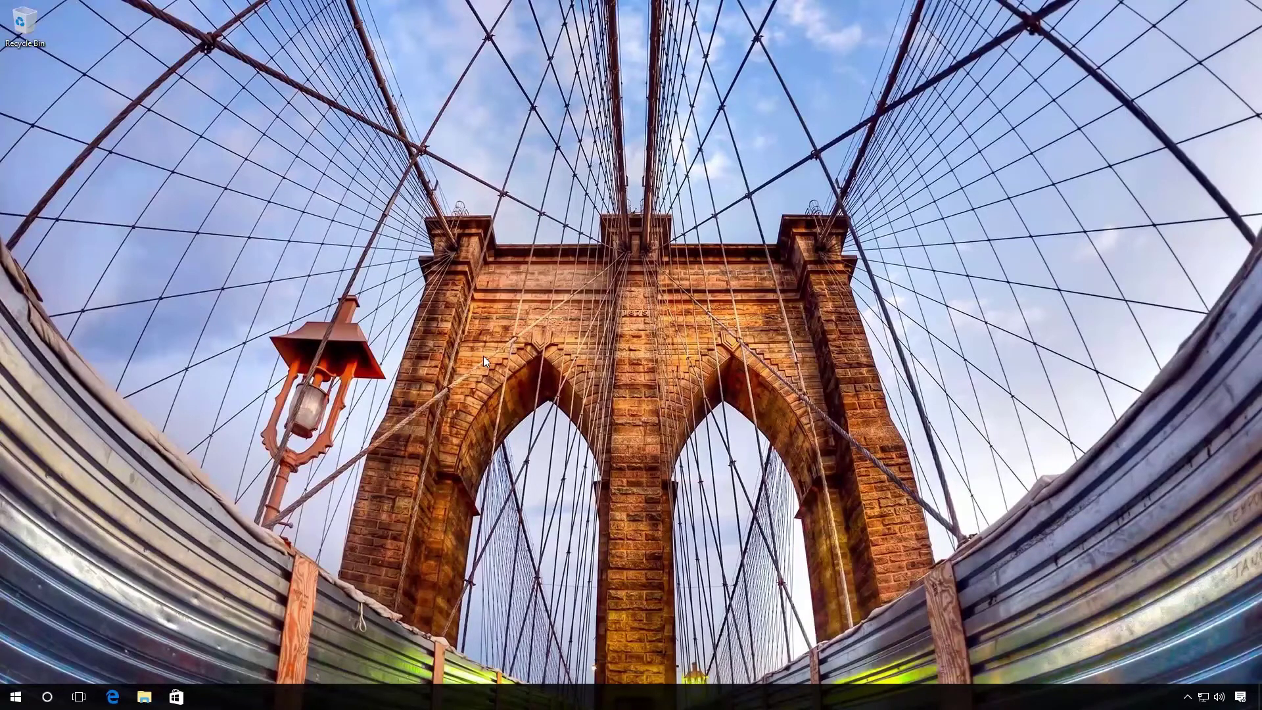
Step: Open the installed updates list from Programs and Features and sort it by installation date
{"action": "right_click", "coordinate": [14, 697]}
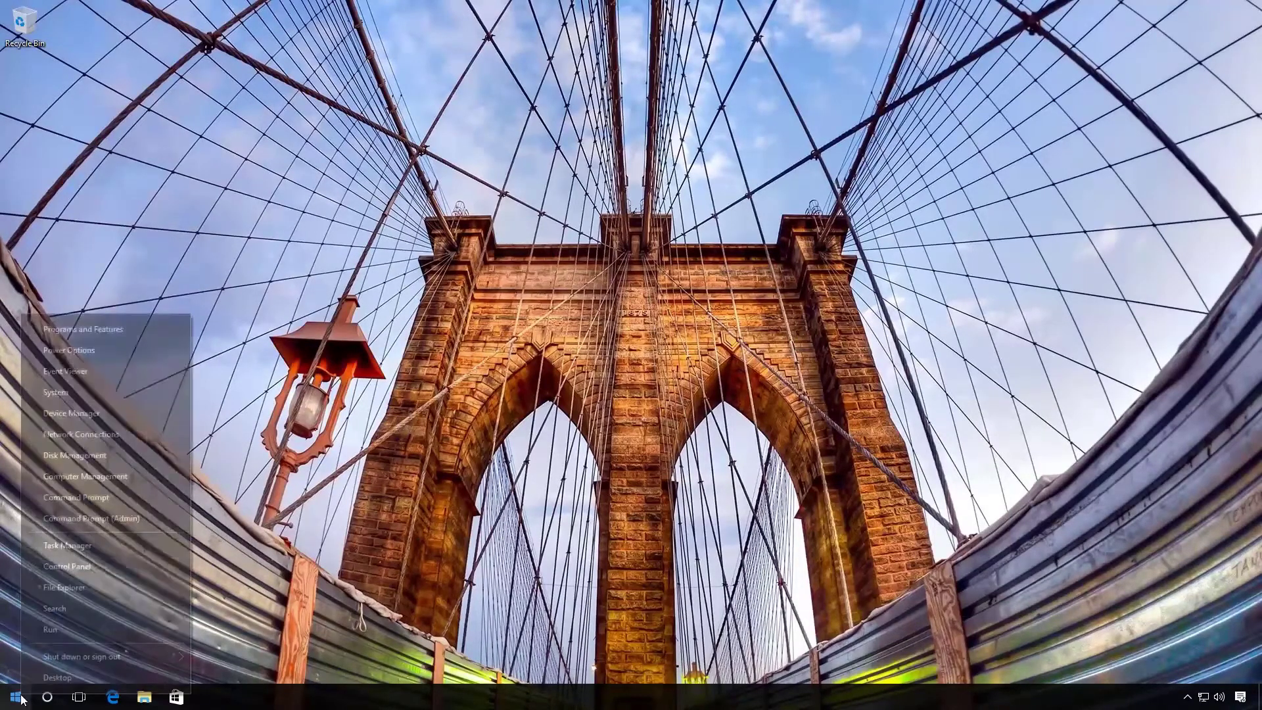
{"action": "left_click", "coordinate": [96, 330]}
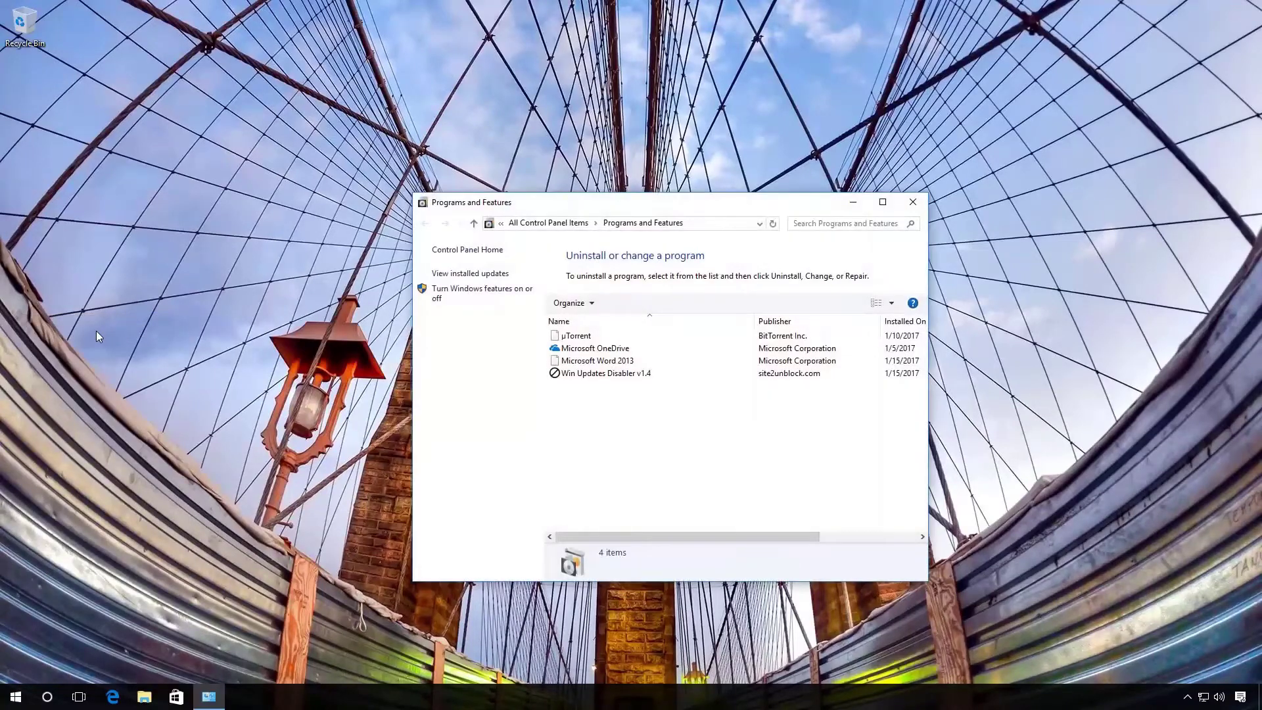
{"action": "double_click", "coordinate": [493, 209]}
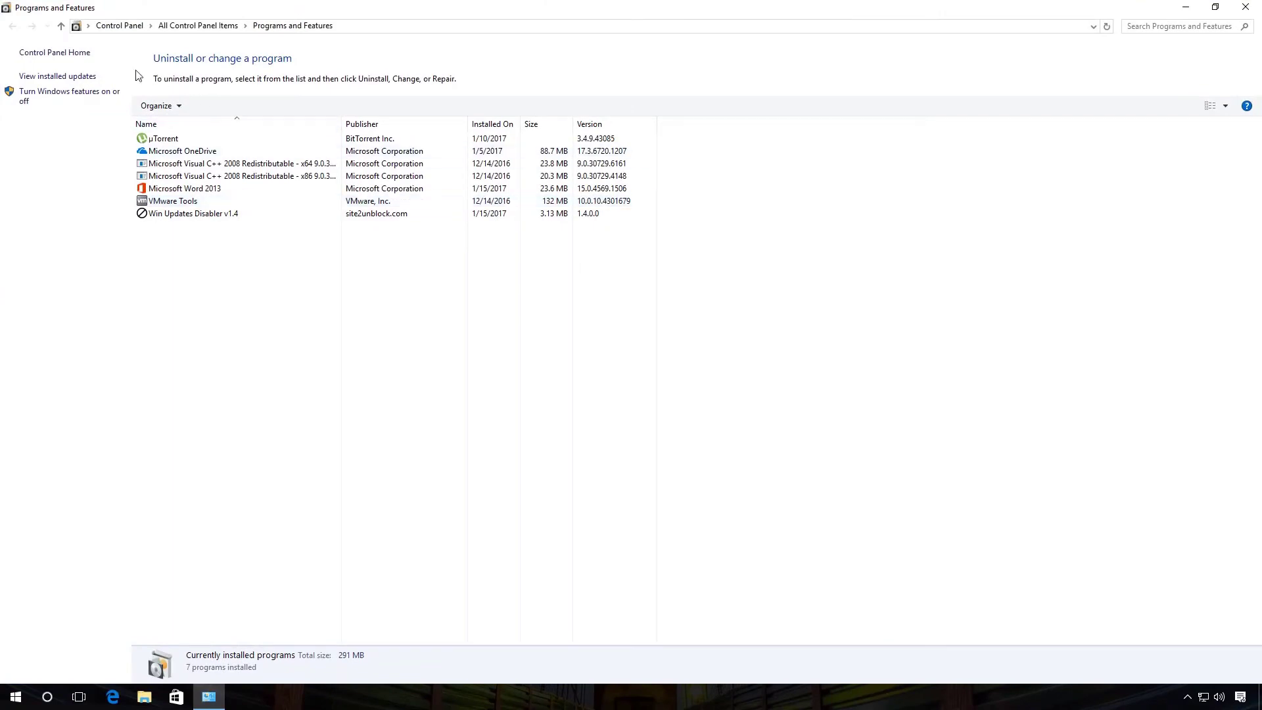
{"action": "left_click", "coordinate": [83, 77]}
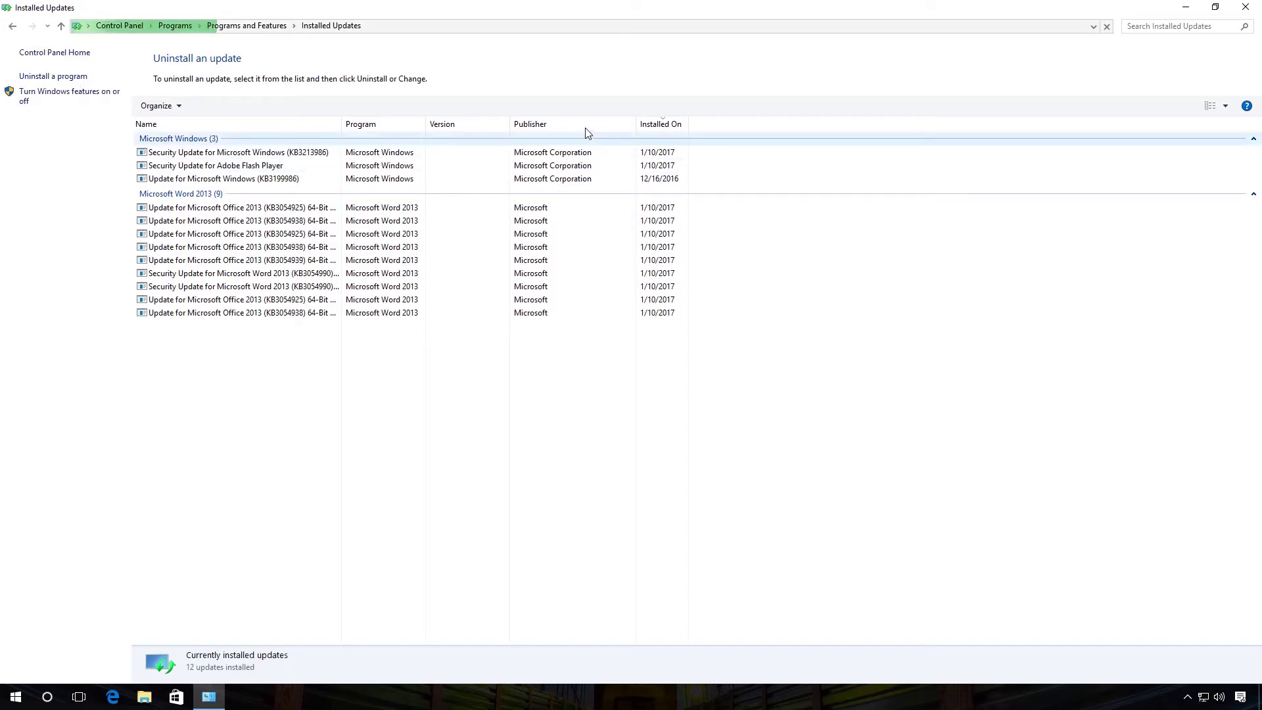
{"action": "left_click", "coordinate": [659, 124]}
{"action": "left_click", "coordinate": [659, 124]}
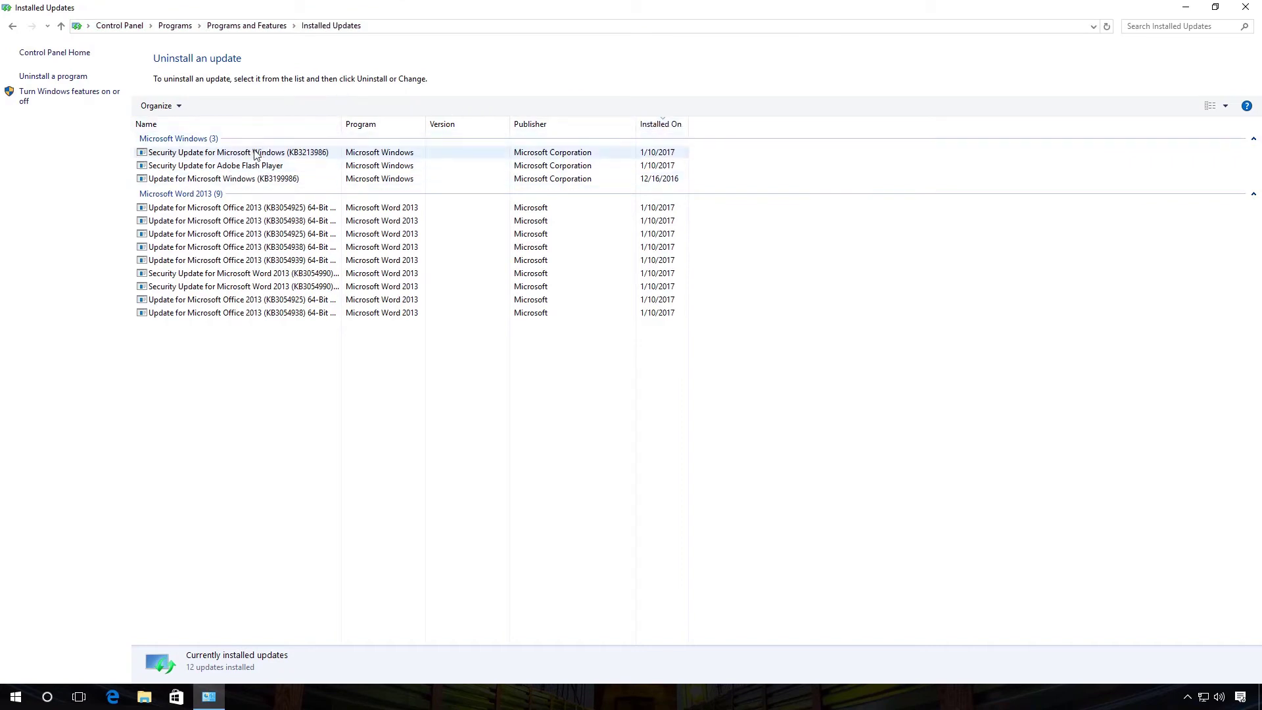
Step: Uninstall the Security Update for Adobe Flash Player and confirm its removal
{"action": "left_click", "coordinate": [238, 168]}
{"action": "right_click", "coordinate": [238, 169]}
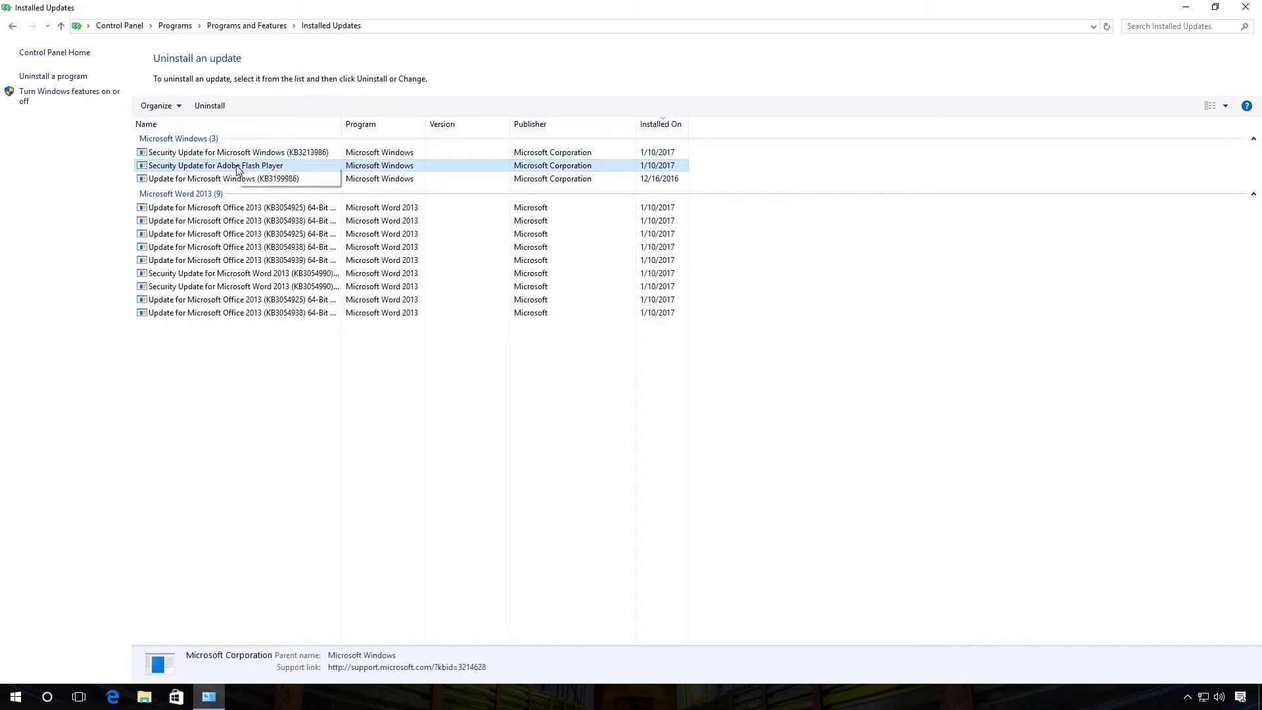
{"action": "left_click", "coordinate": [256, 178]}
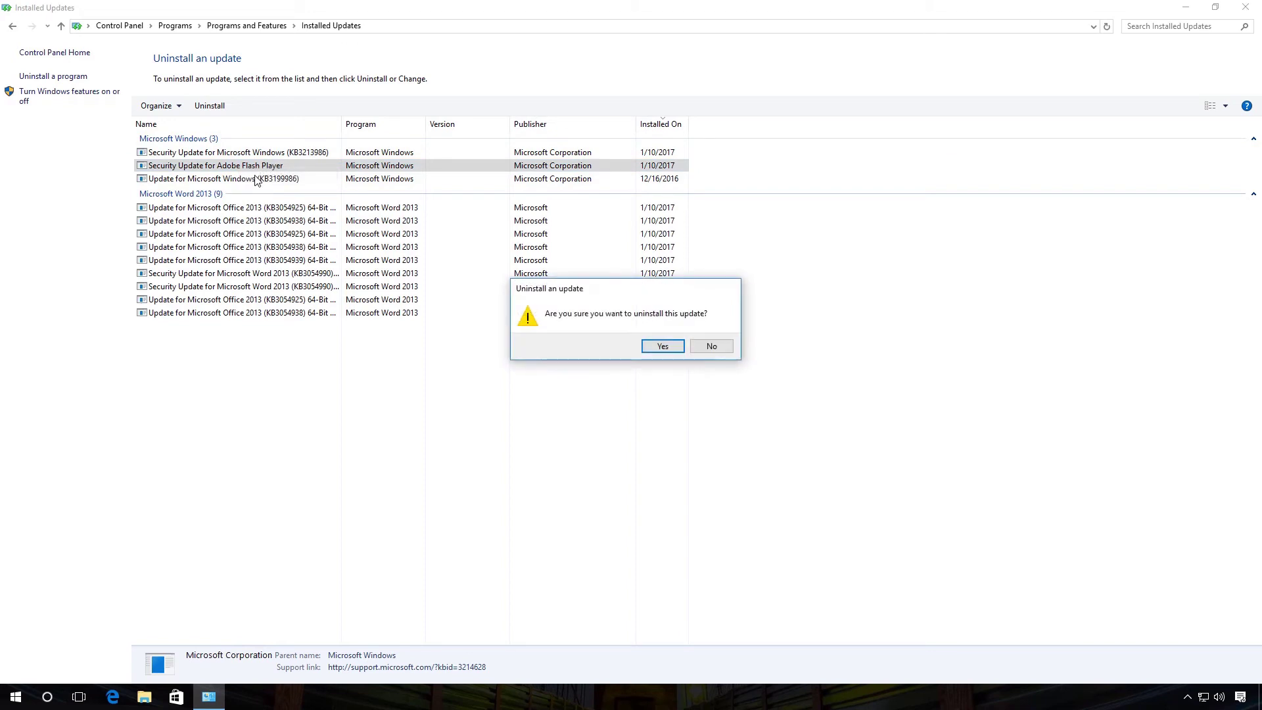
{"action": "left_click", "coordinate": [662, 346]}
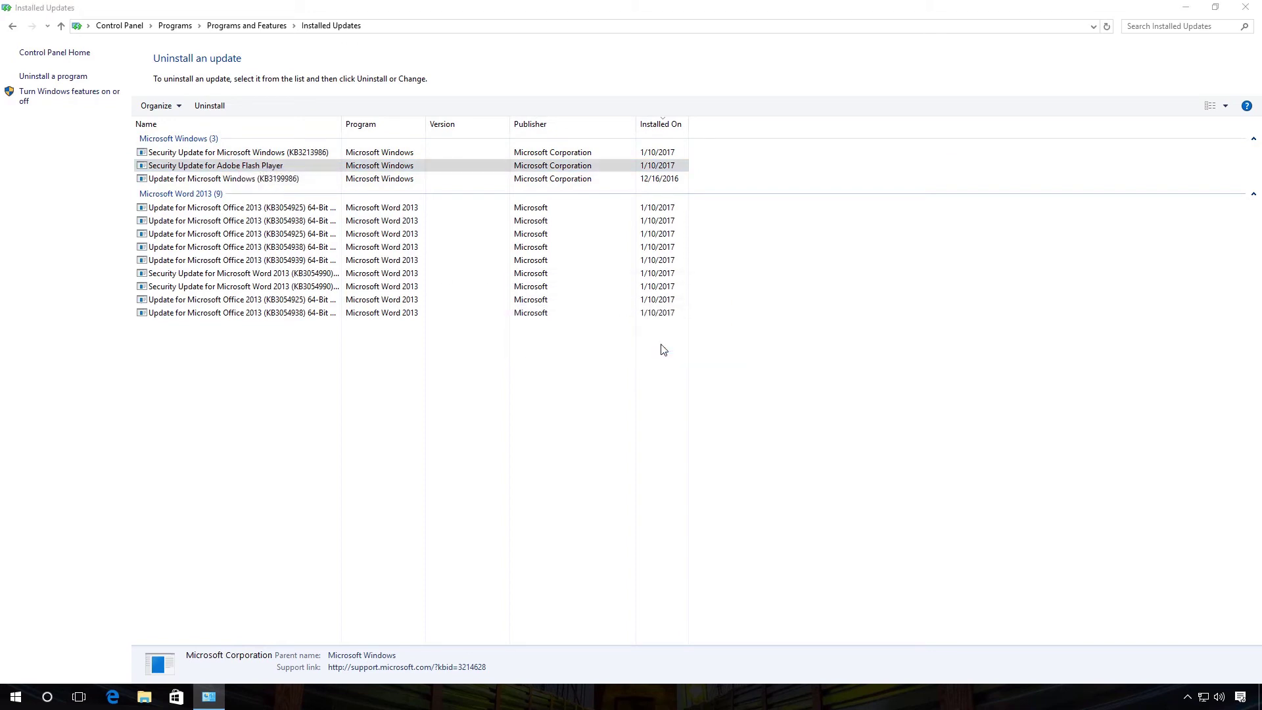